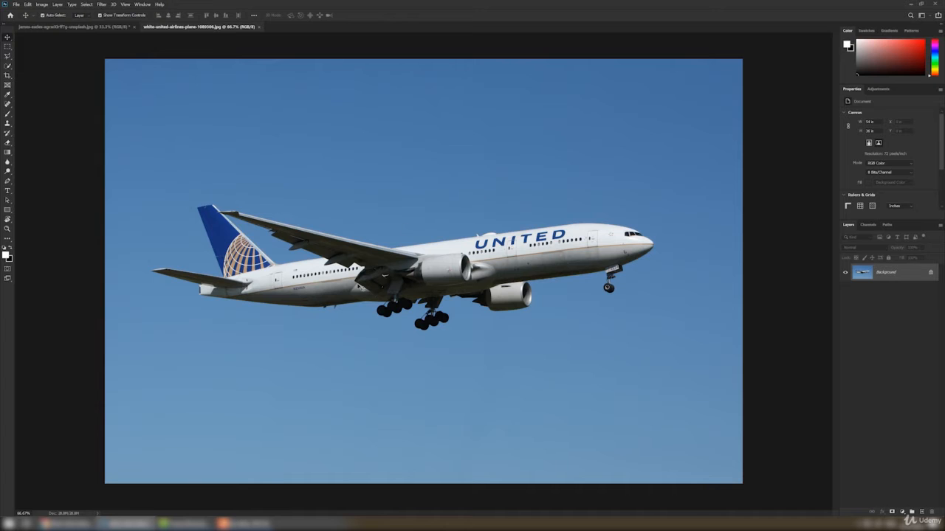
# - Copy the airplane photo into the elephants document as a new layer
pyautogui.click(53, 26)
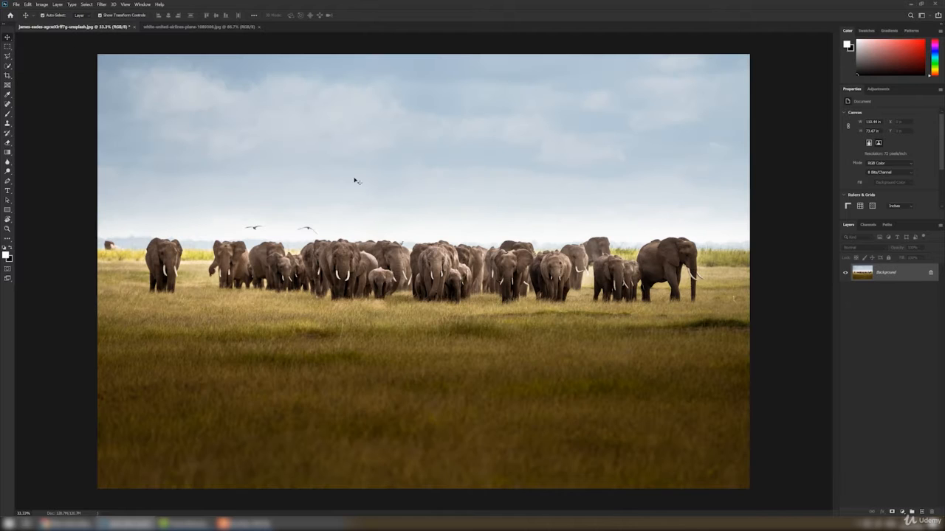
pyautogui.click(194, 27)
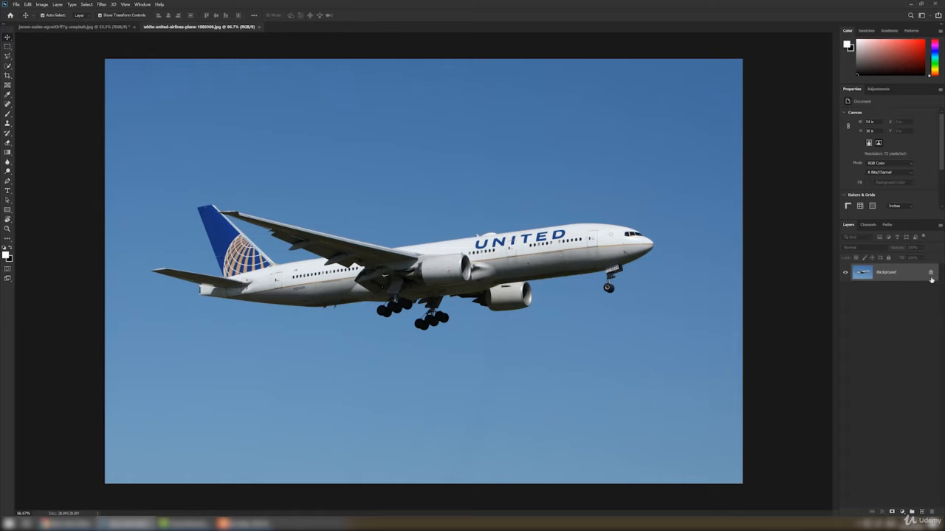
pyautogui.moveTo(602, 276); pyautogui.dragTo(101, 31)
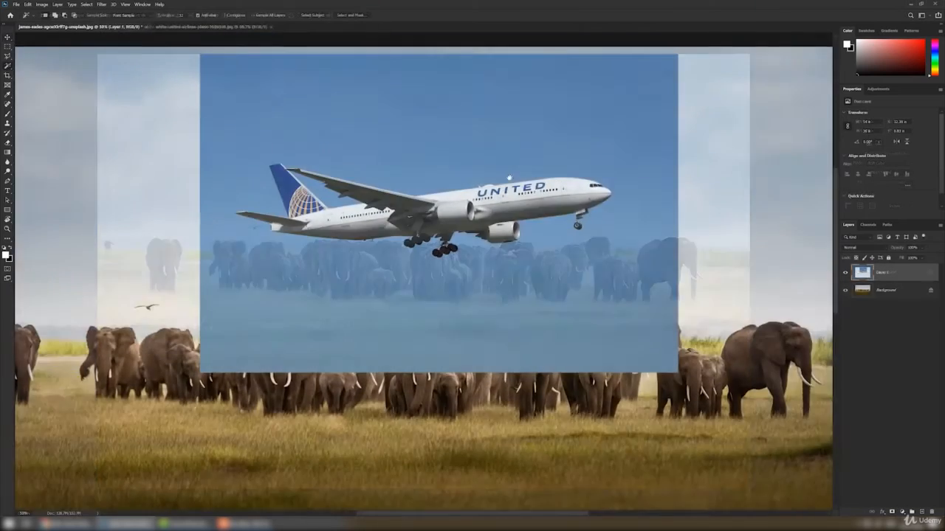
# - Move the airplane layer slightly to the right within the elephant scene
pyautogui.hotkey('ctrl', '0')
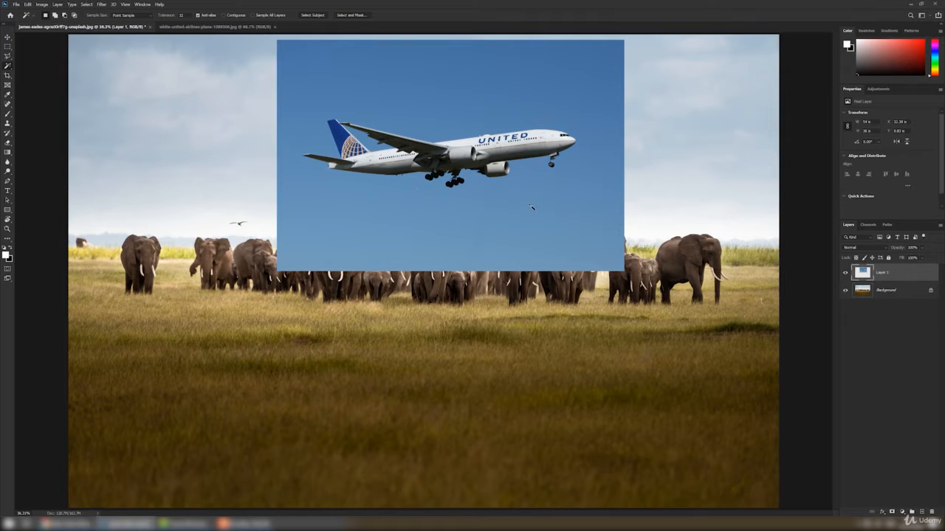
pyautogui.press('v')
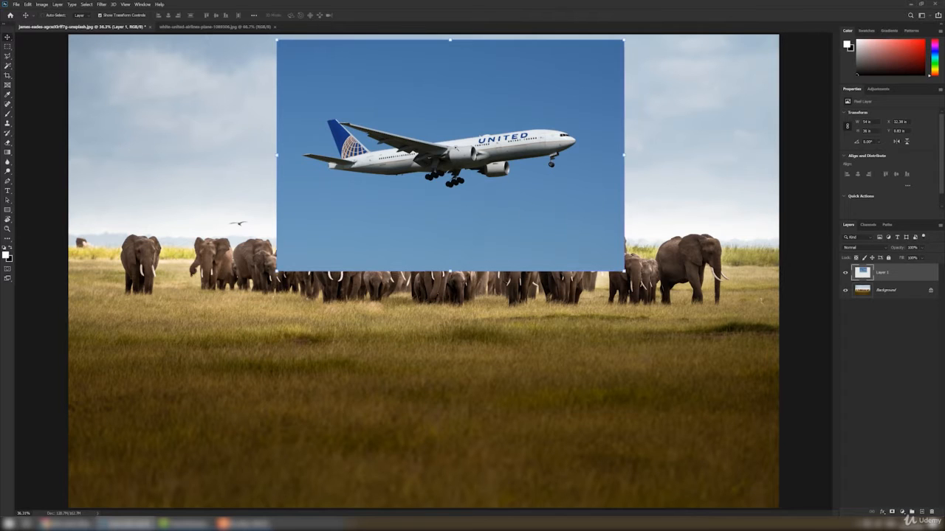
pyautogui.hotkey('ctrl', '+')
pyautogui.moveTo(510, 192); pyautogui.dragTo(473, 310)
pyautogui.hotkey('ctrl', '+')
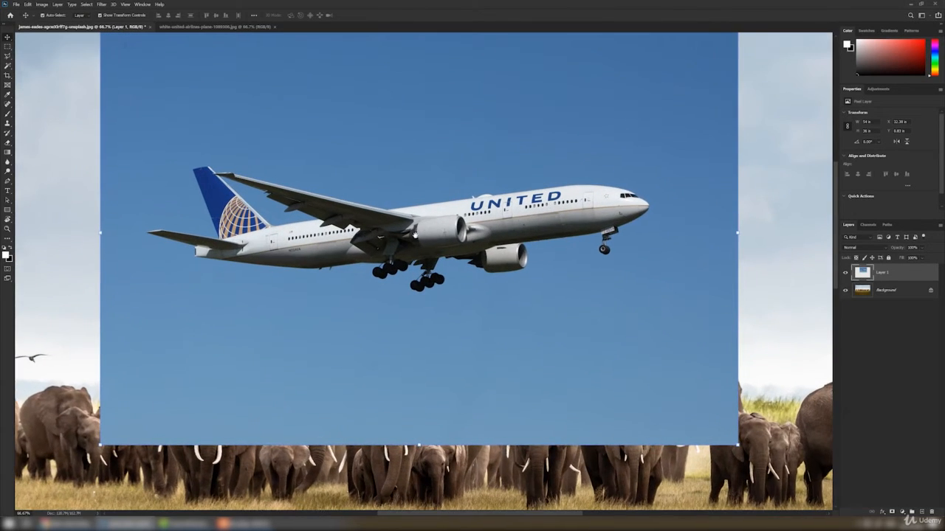
pyautogui.moveTo(352, 256); pyautogui.dragTo(372, 254)
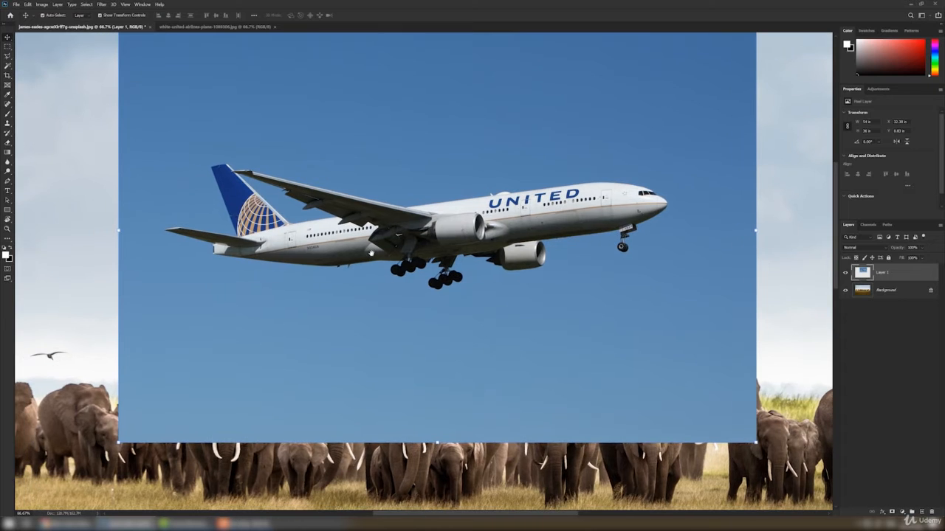
# - Select the airplane with the Object Selection Tool
pyautogui.click(7, 66)
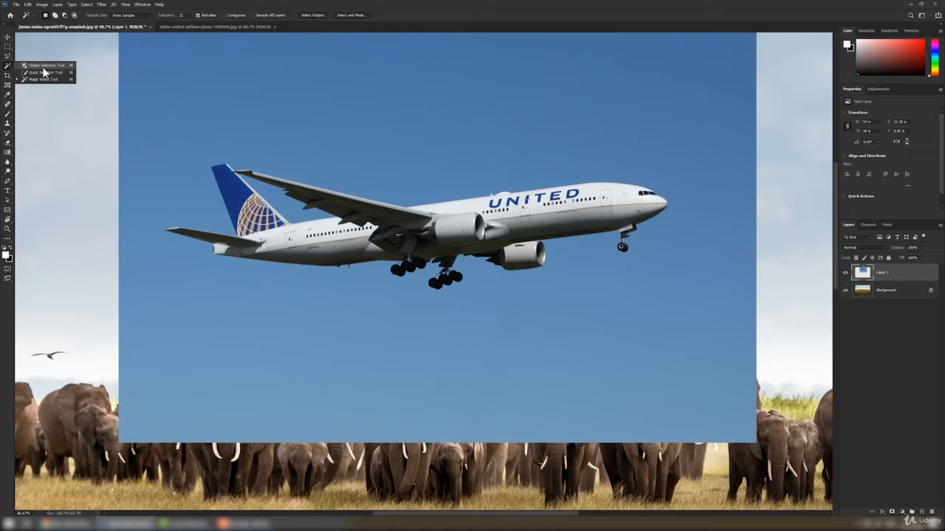
pyautogui.click(44, 68)
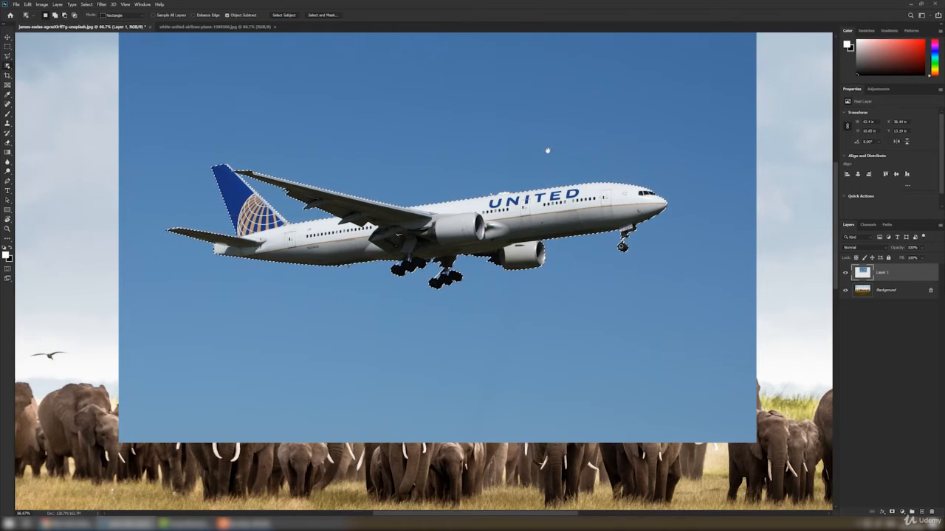
pyautogui.moveTo(548, 151); pyautogui.dragTo(547, 242)
pyautogui.moveTo(480, 274); pyautogui.dragTo(500, 218)
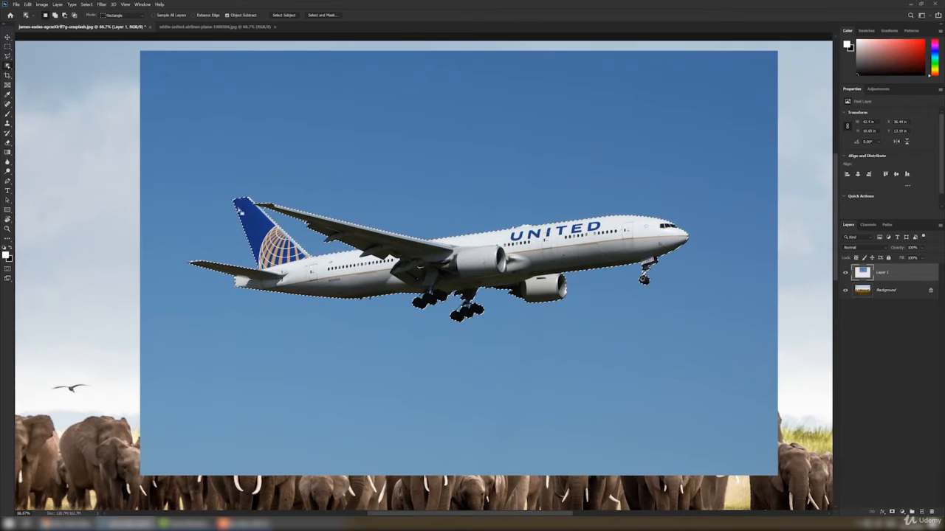
# - Refine the selection along the tail stabilizer's upper edge with the Polygonal Lasso tool
pyautogui.scroll(1, 187, 268)
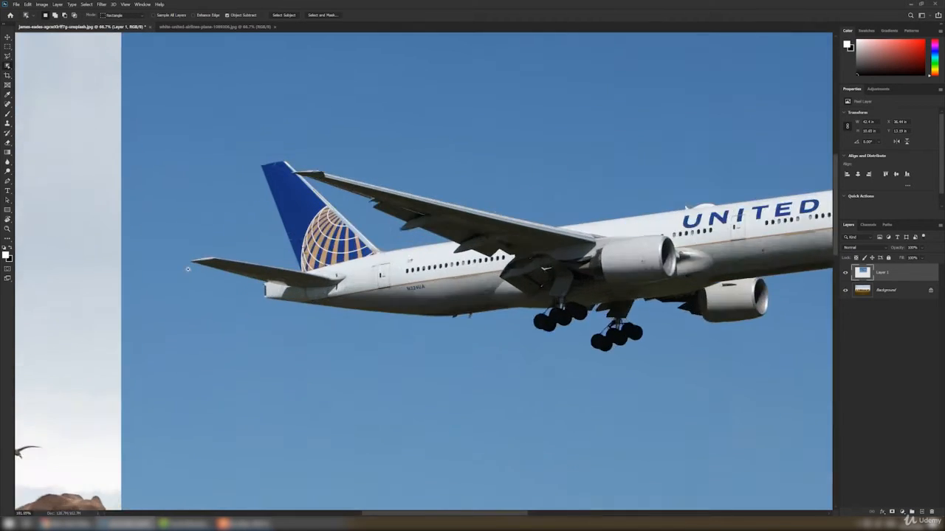
pyautogui.scroll(2, 188, 269)
pyautogui.scroll(3, 203, 268)
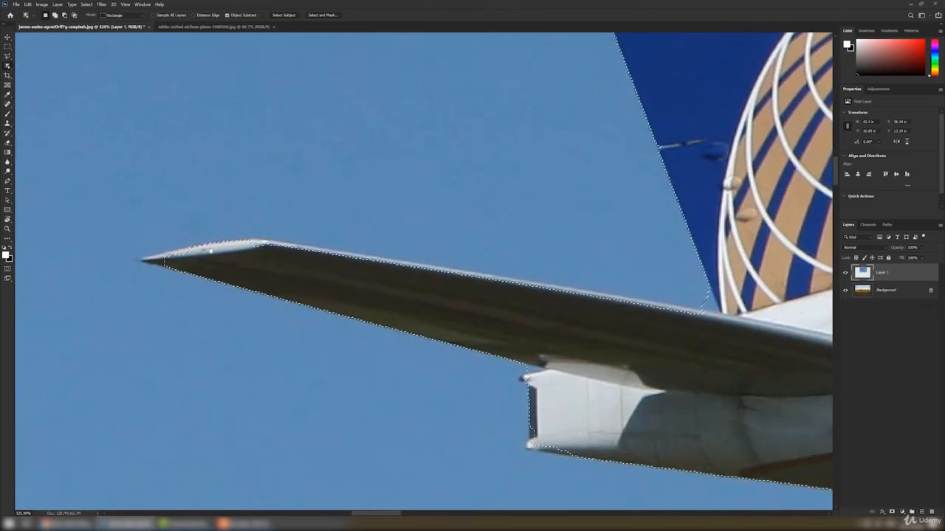
pyautogui.press('l')
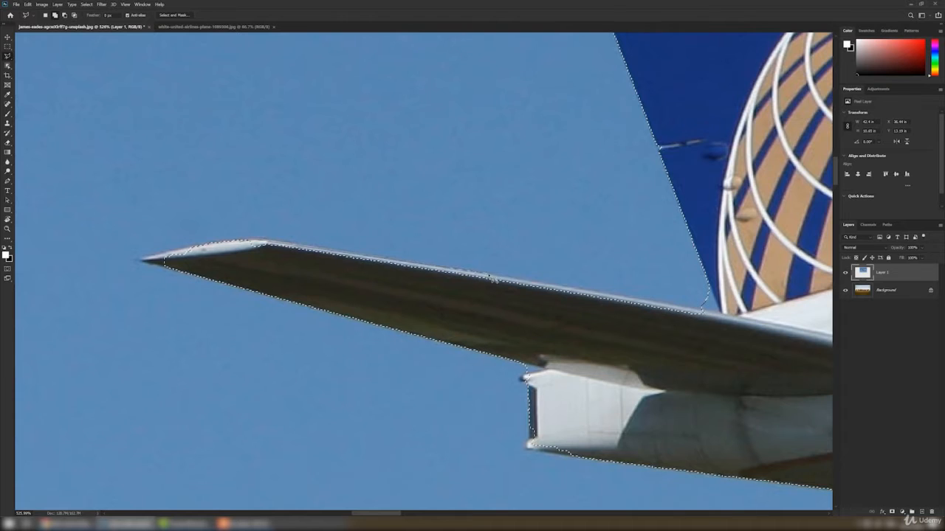
pyautogui.click(490, 277)
pyautogui.click(486, 294)
pyautogui.click(349, 286)
pyautogui.click(248, 254)
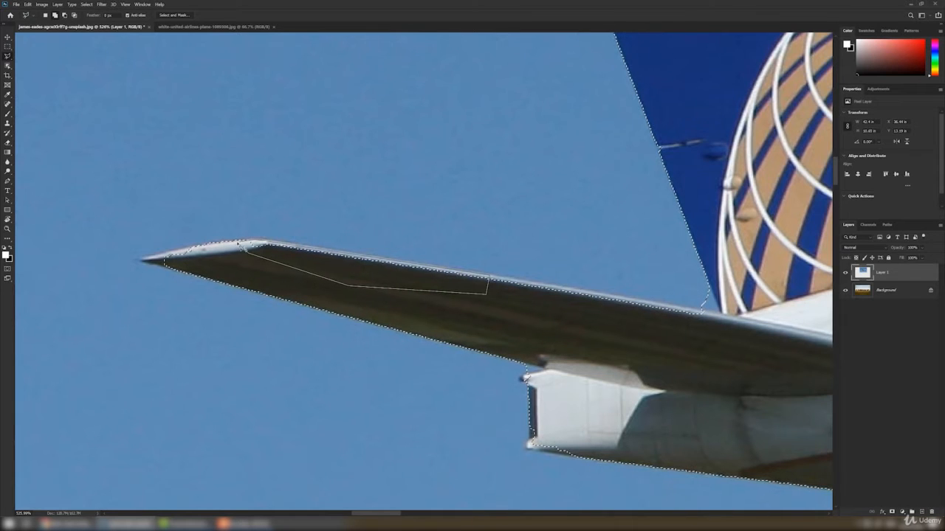
pyautogui.click(241, 241)
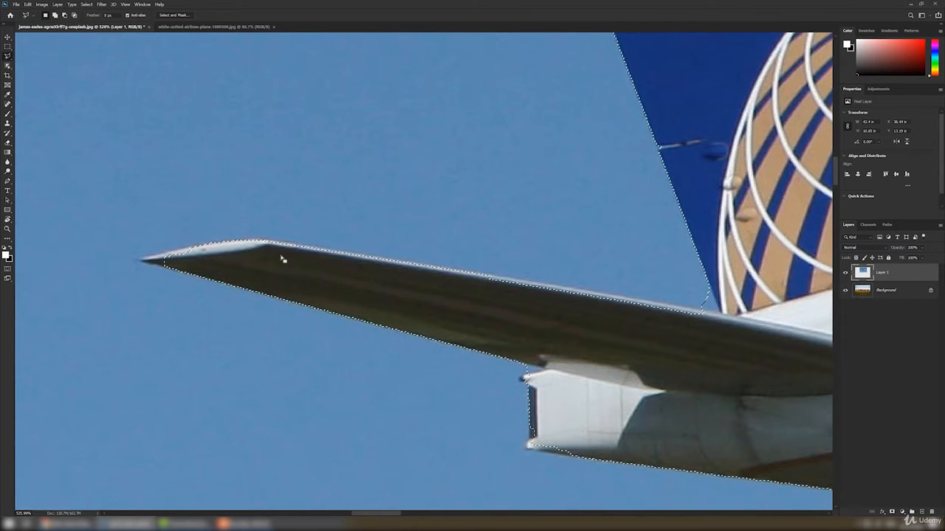
# - Add the stabilizer tip and the tail fin's base to the selection with the Quick Selection tool
pyautogui.click(7, 68)
pyautogui.rightClick(7, 70)
pyautogui.click(37, 73)
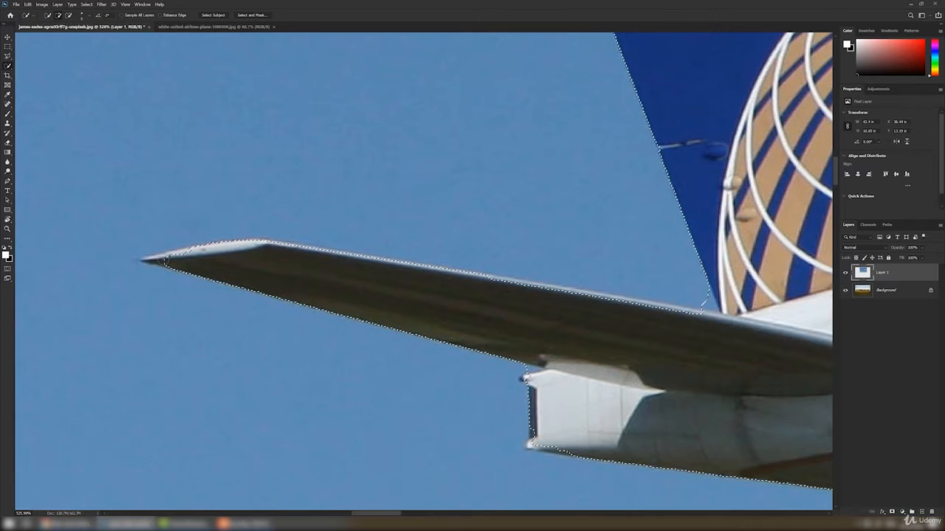
pyautogui.moveTo(164, 260); pyautogui.dragTo(155, 260)
pyautogui.moveTo(711, 279); pyautogui.dragTo(460, 237)
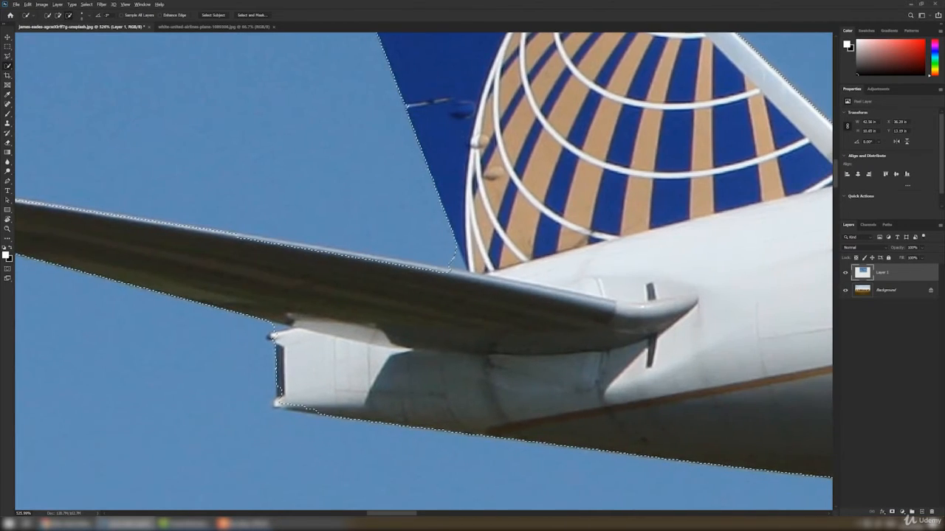
pyautogui.keyDown('alt'); pyautogui.click(454, 262); pyautogui.keyUp('alt')
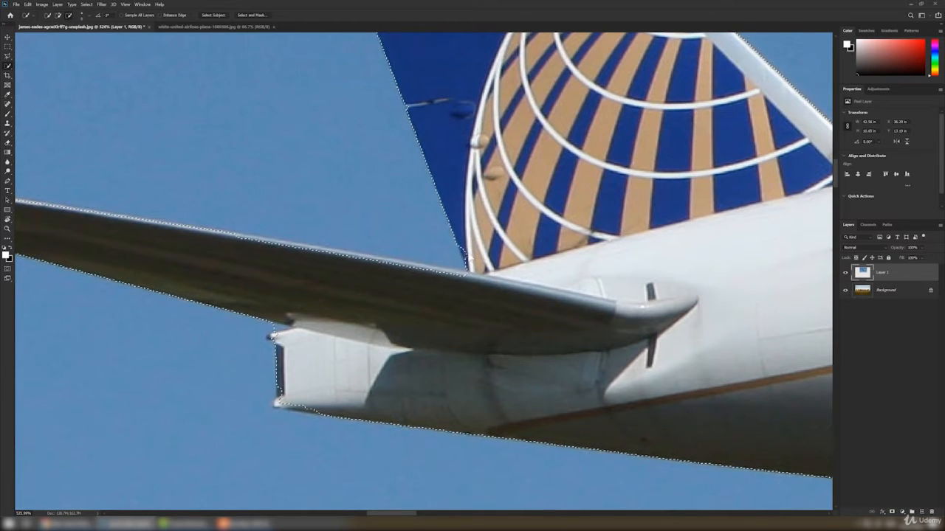
# - Add a layer mask to the airplane layer from the selection and undo it
pyautogui.scroll(-6, 464, 251)
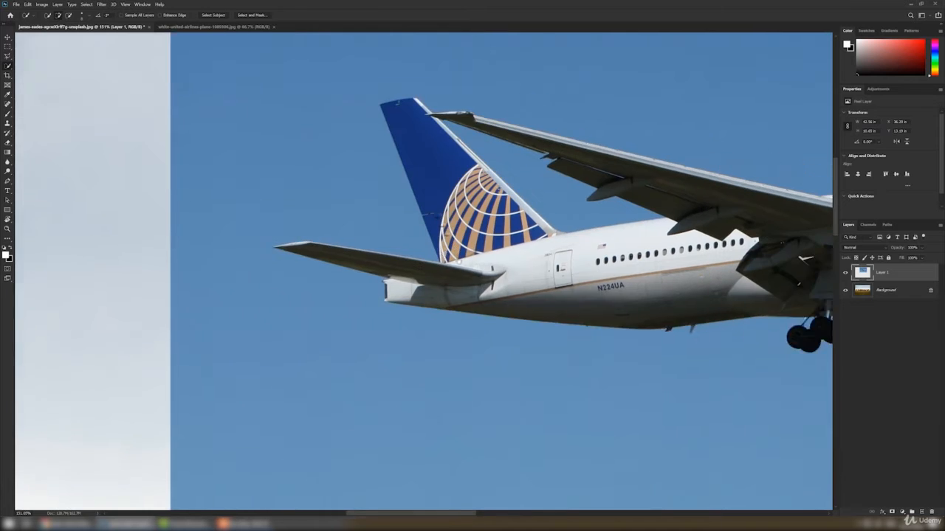
pyautogui.scroll(-5, 405, 175)
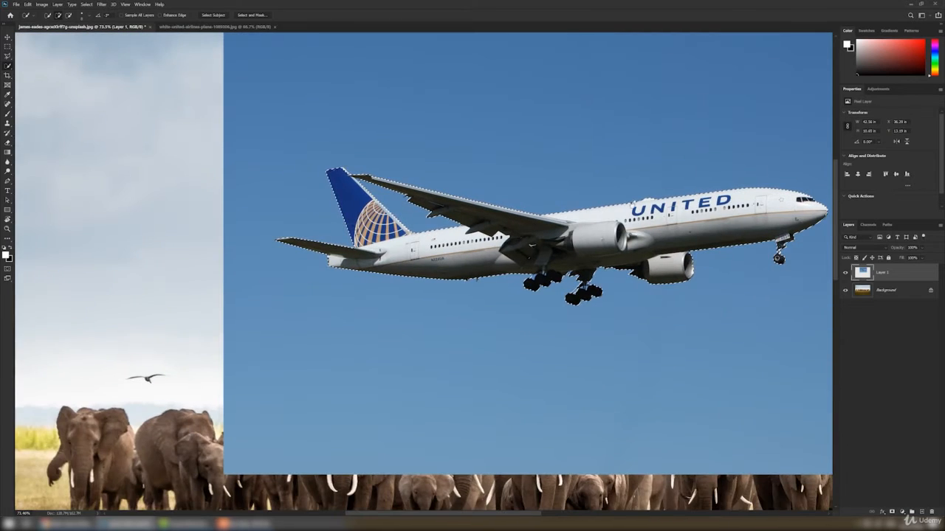
pyautogui.scroll(-3, 418, 186)
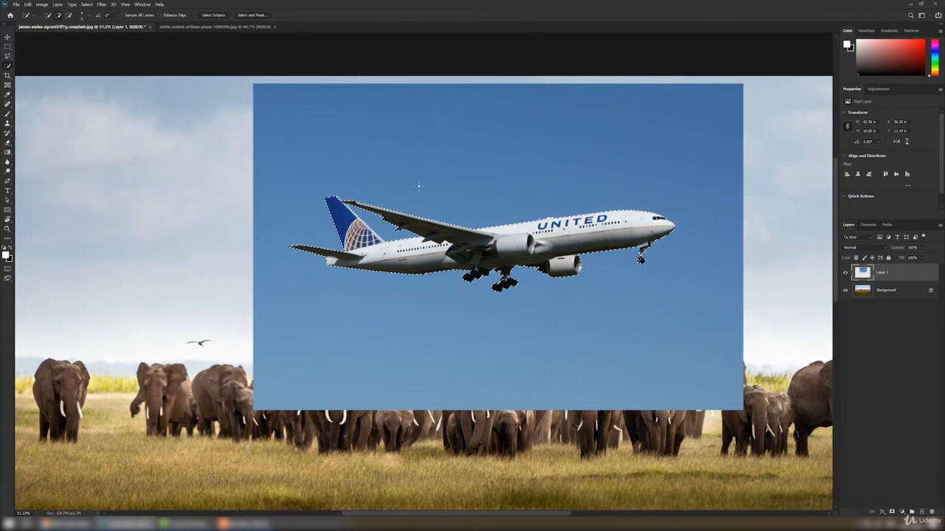
pyautogui.press('v')
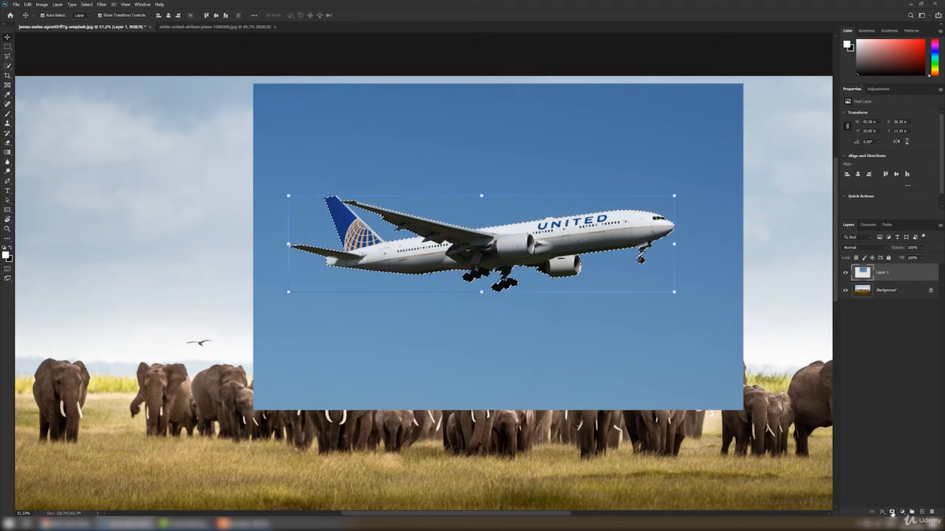
pyautogui.click(891, 512)
pyautogui.hotkey('ctrl', 'z')
# - Apply a Hide Selection layer mask to the airplane layer and undo it
pyautogui.click(57, 5)
pyautogui.moveTo(109, 112)
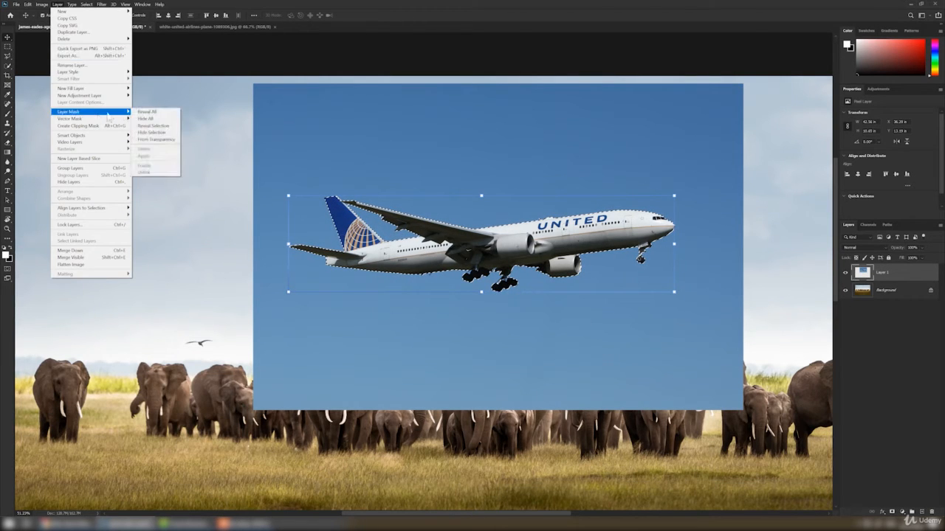
pyautogui.click(162, 133)
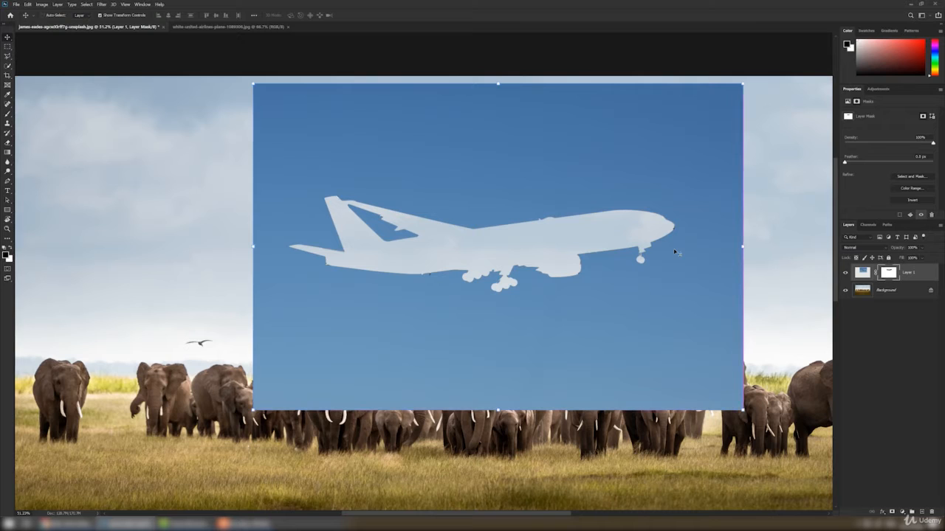
pyautogui.hotkey('ctrl', 'z')
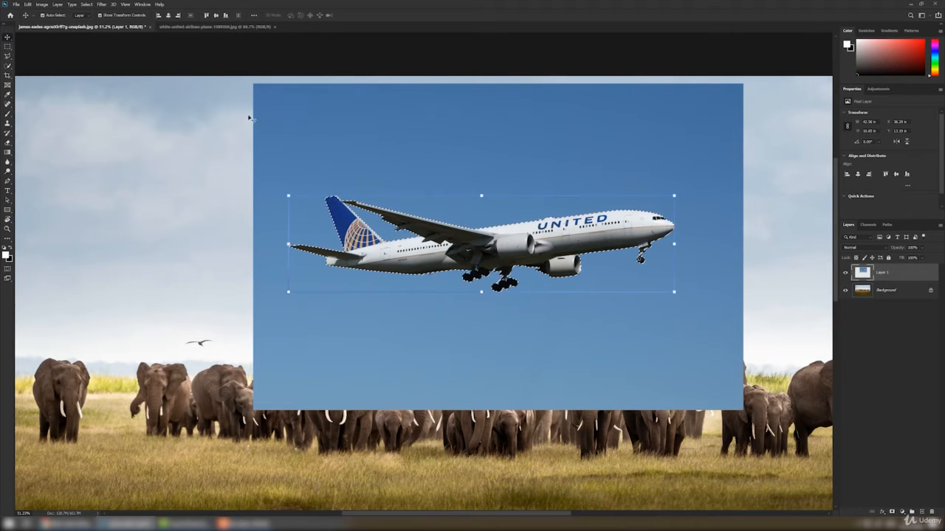
# - Invert the selection and mask the airplane layer with Hide Selection so only the plane remains
pyautogui.click(86, 4)
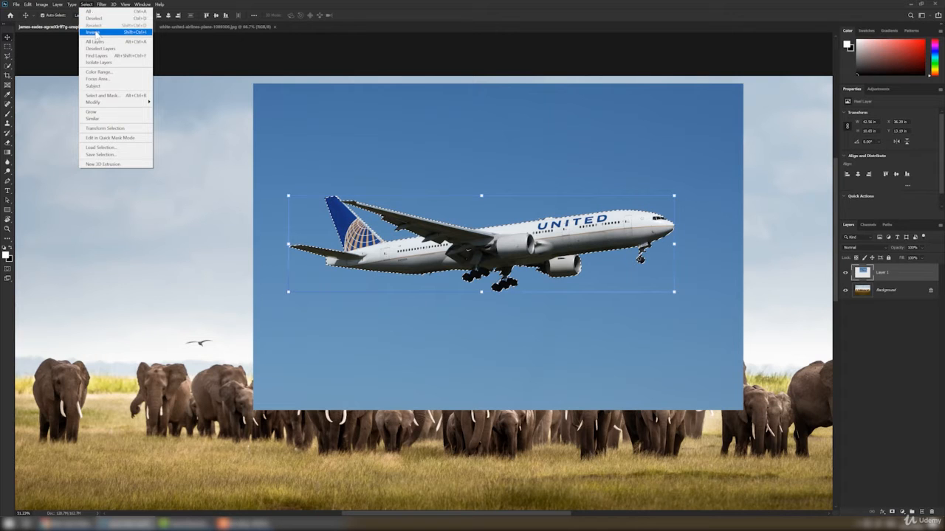
pyautogui.click(93, 32)
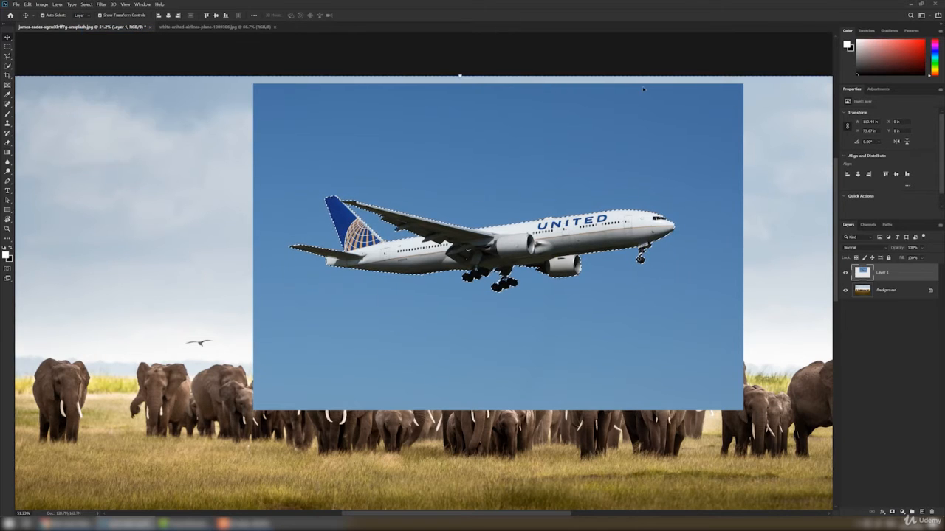
pyautogui.click(57, 5)
pyautogui.moveTo(83, 112)
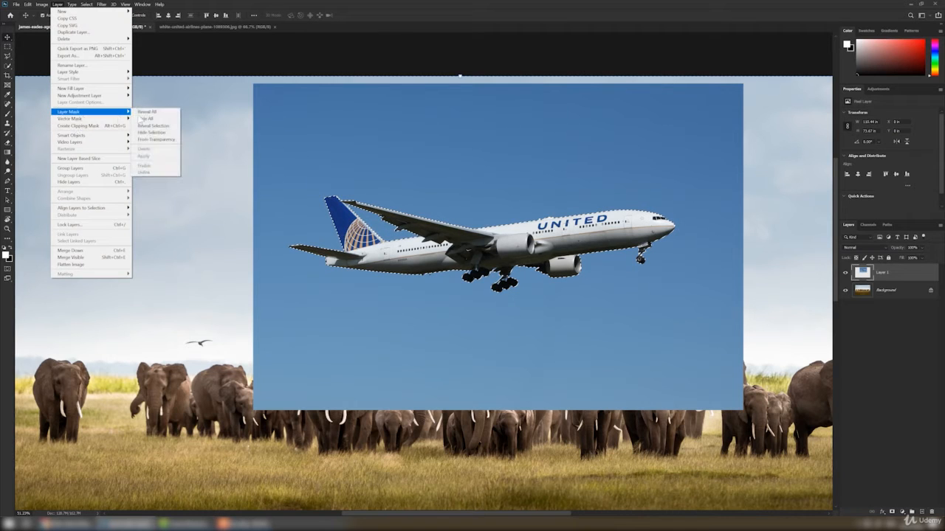
pyautogui.click(166, 134)
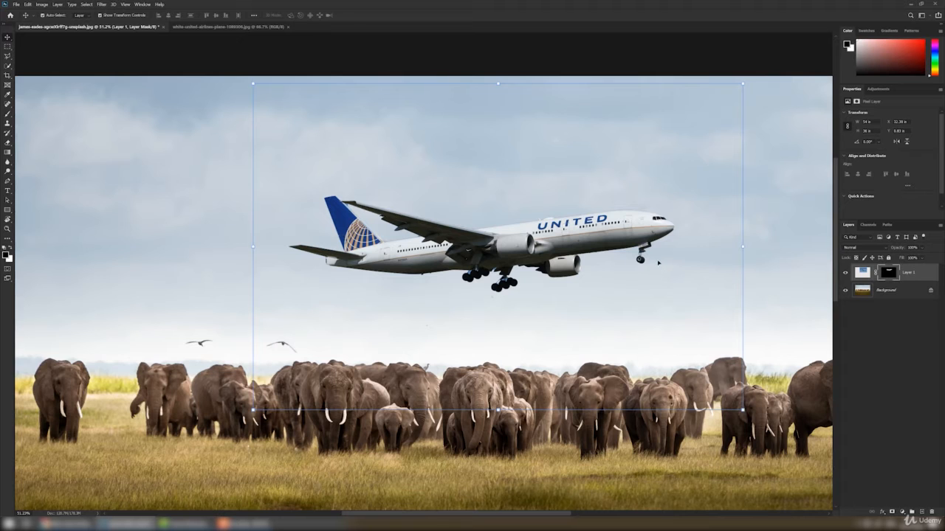
# - Move the masked airplane up and to the left over the sky
pyautogui.moveTo(605, 232); pyautogui.dragTo(411, 214)
pyautogui.scroll(-3, 378, 284)
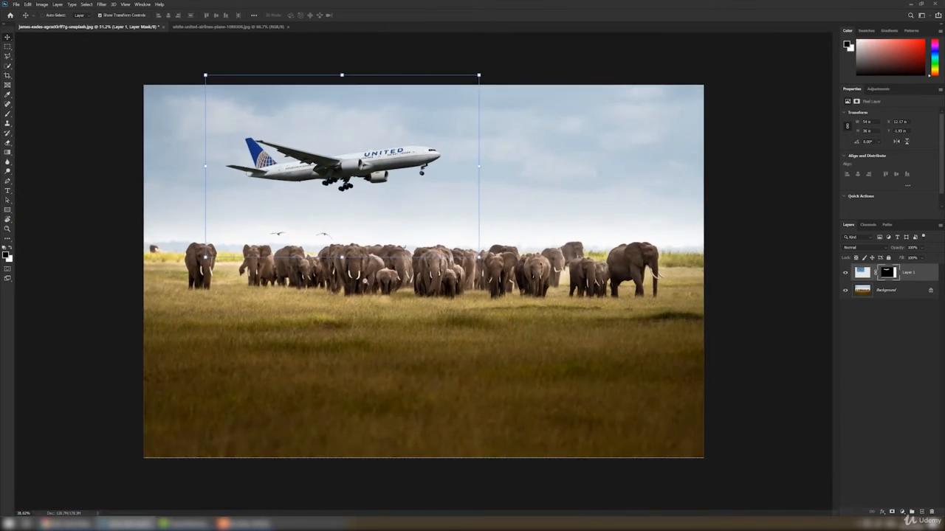
pyautogui.hotkey('ctrl', '+')
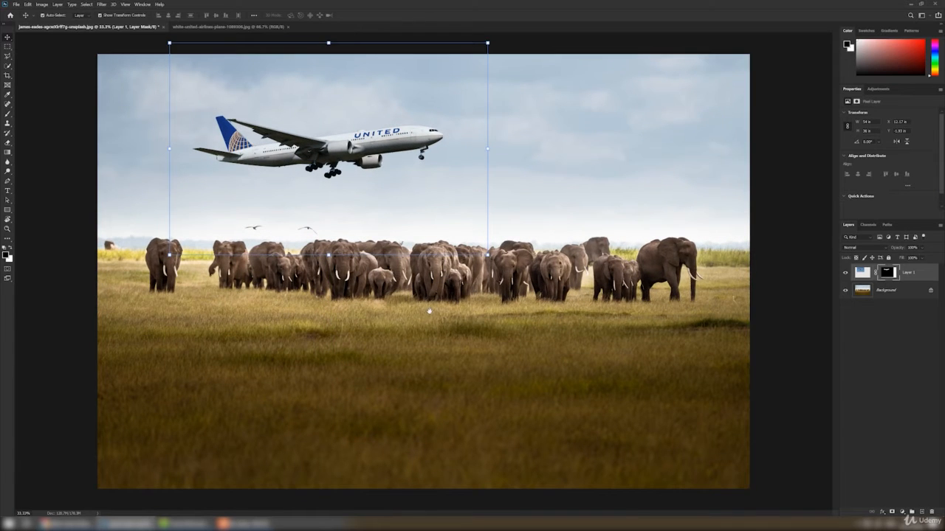
pyautogui.press('ctrl')
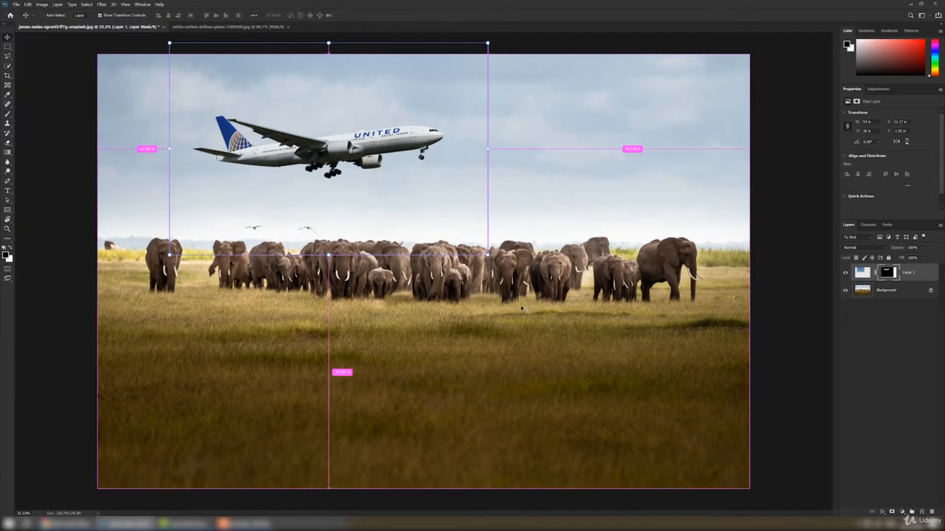
# - Scale the airplane down with Free Transform and reposition it in the sky above the elephant herd
pyautogui.hotkey('ctrl', 't')
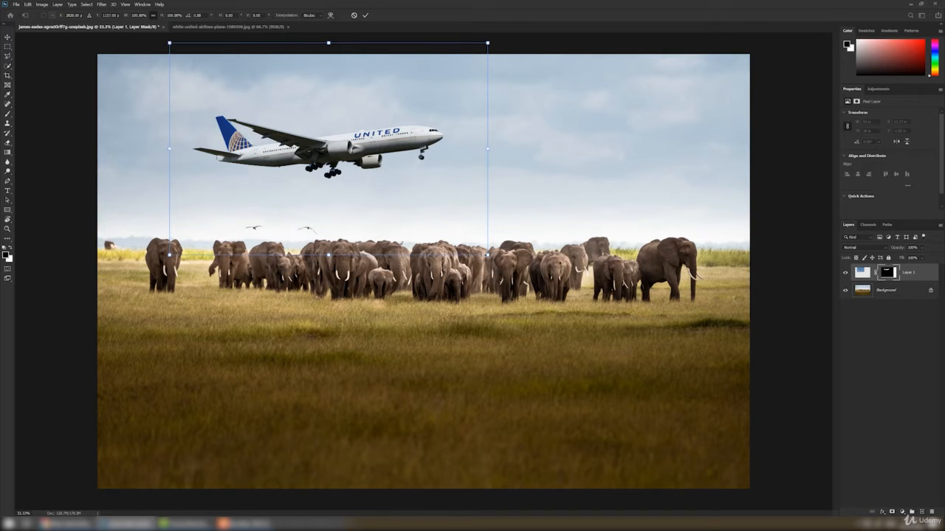
pyautogui.moveTo(487, 256); pyautogui.dragTo(358, 166)
pyautogui.moveTo(294, 91); pyautogui.dragTo(422, 273)
pyautogui.scroll(1, 287, 162)
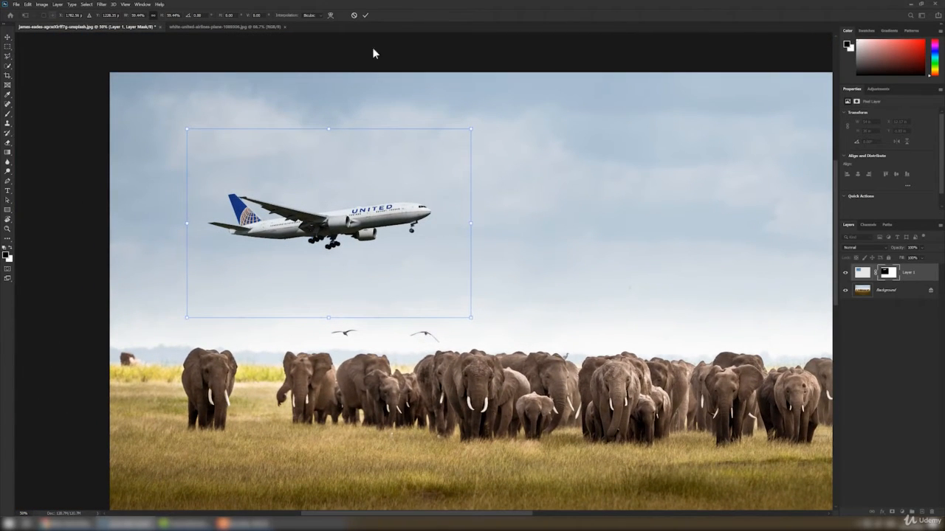
pyautogui.click(366, 15)
pyautogui.scroll(2, 346, 220)
pyautogui.moveTo(423, 281); pyautogui.dragTo(458, 299)
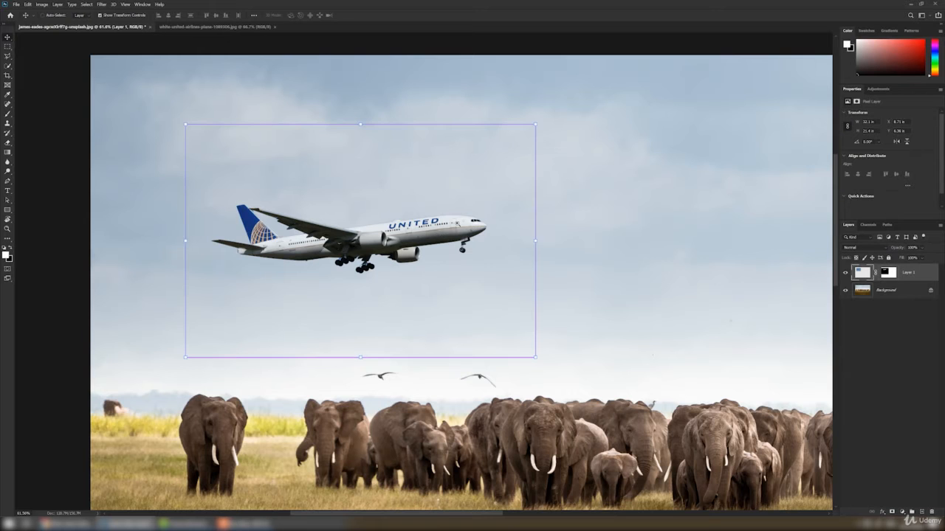
# - Inspect the cut-out edges around the airplane's nose and fuselage up close
pyautogui.scroll(1, 492, 226)
pyautogui.scroll(2, 492, 227)
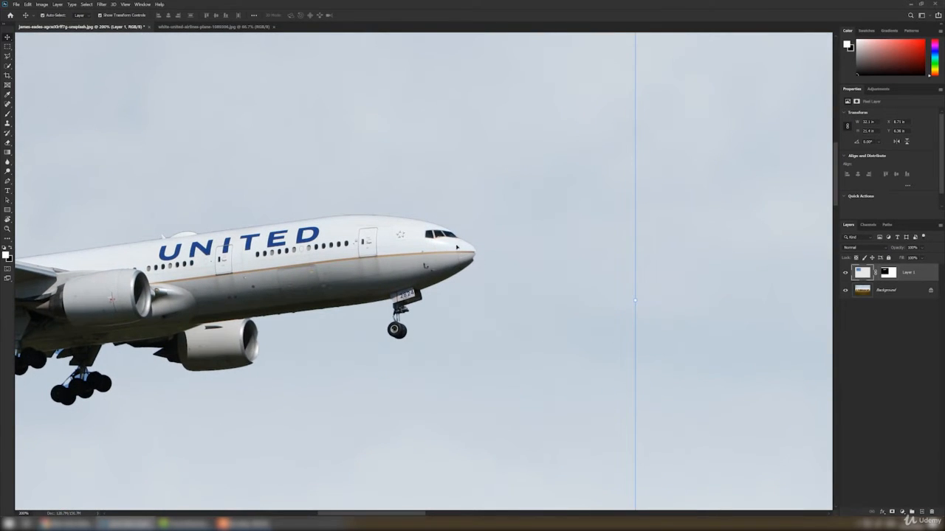
pyautogui.scroll(2, 456, 248)
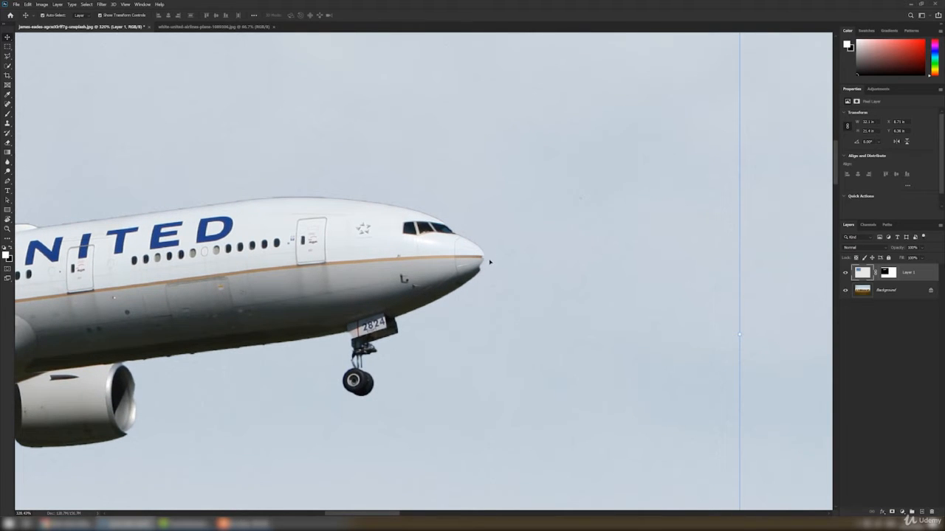
pyautogui.moveTo(474, 283); pyautogui.dragTo(506, 238)
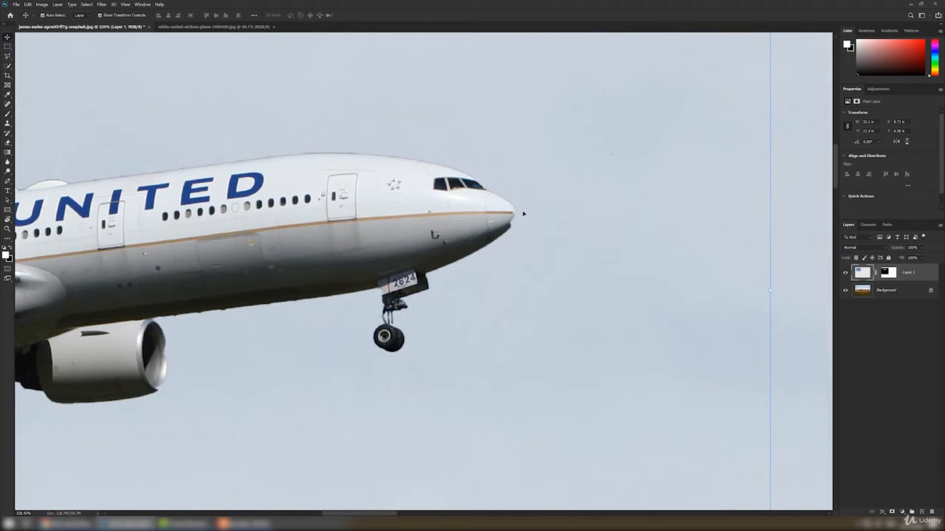
pyautogui.moveTo(179, 349); pyautogui.dragTo(296, 315)
pyautogui.moveTo(185, 339); pyautogui.dragTo(336, 343)
pyautogui.moveTo(187, 337); pyautogui.dragTo(421, 358)
pyautogui.moveTo(705, 336); pyautogui.dragTo(479, 334)
pyautogui.moveTo(278, 376); pyautogui.dragTo(293, 374)
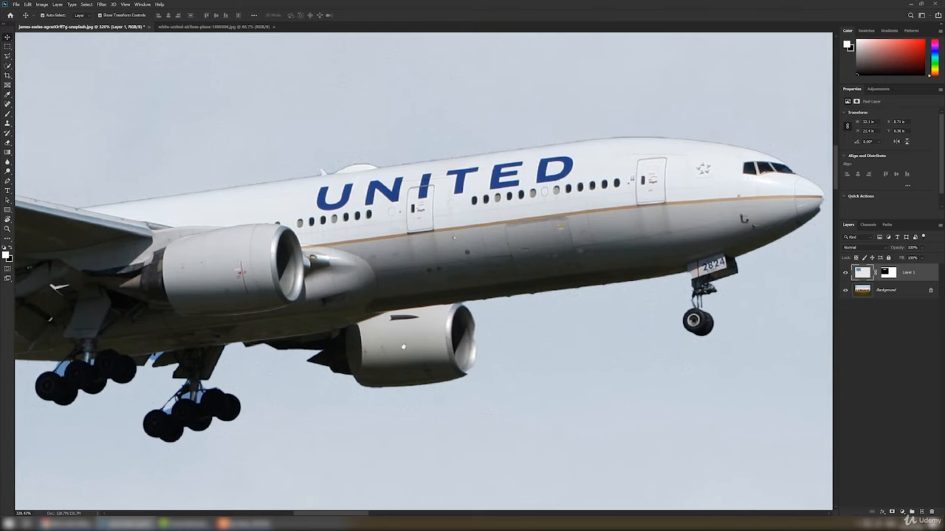
pyautogui.moveTo(413, 345); pyautogui.dragTo(243, 384)
pyautogui.moveTo(447, 317); pyautogui.dragTo(297, 360)
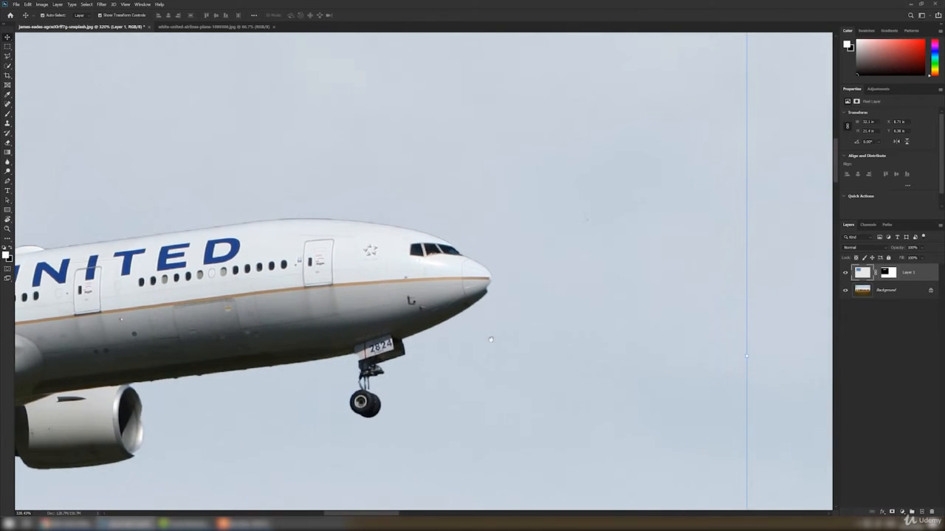
pyautogui.moveTo(490, 339); pyautogui.dragTo(580, 334)
pyautogui.moveTo(354, 339); pyautogui.dragTo(479, 325)
pyautogui.moveTo(259, 317); pyautogui.dragTo(248, 364)
pyautogui.moveTo(422, 328); pyautogui.dragTo(267, 362)
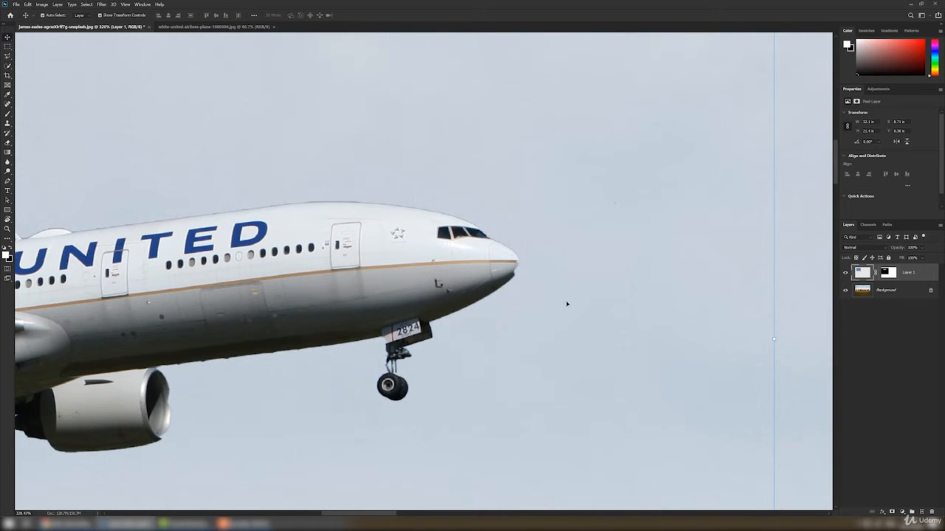
# - Select the airplane layer's mask and paint black with a soft 0% hardness brush over the nose edge
pyautogui.click(820, 332)
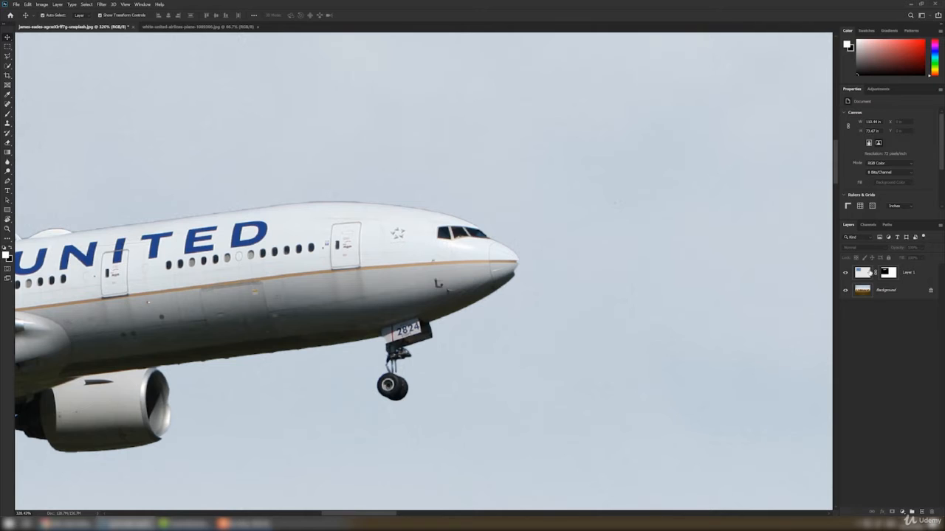
pyautogui.click(889, 273)
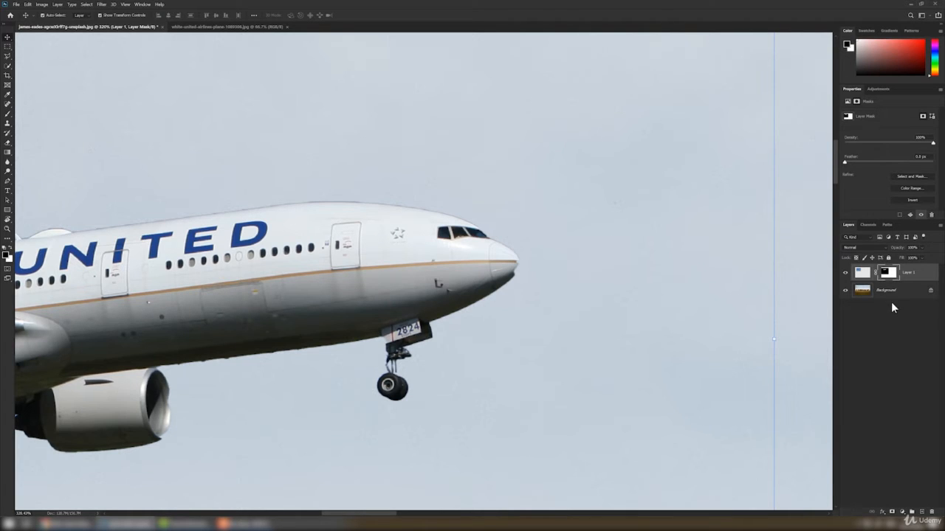
pyautogui.click(8, 114)
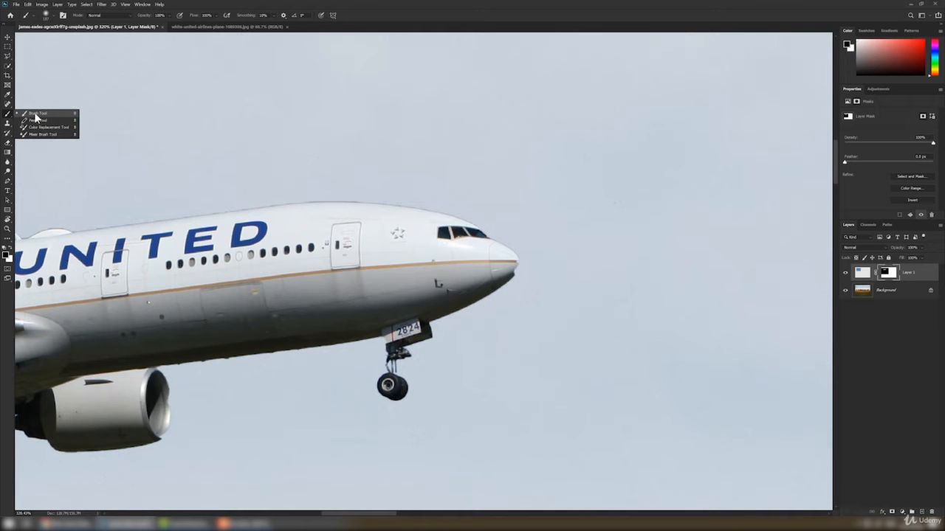
pyautogui.click(36, 115)
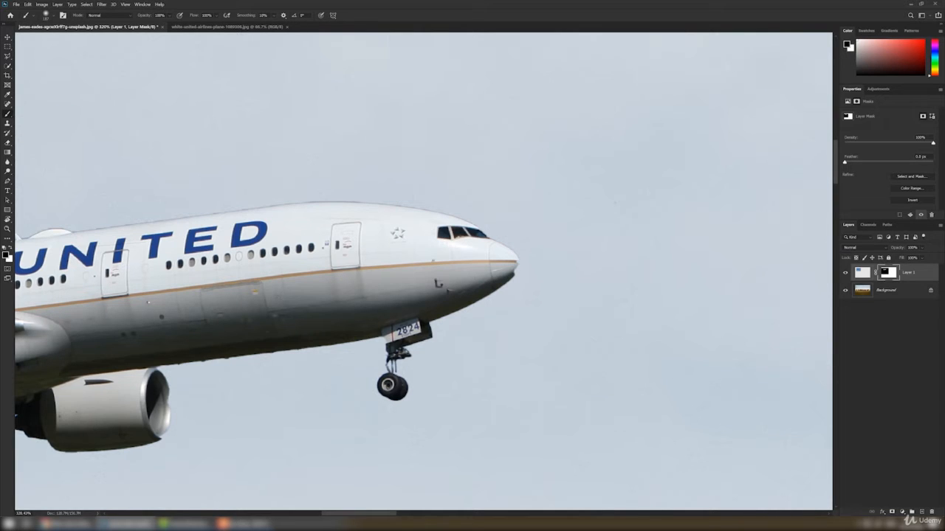
pyautogui.rightClick(594, 163)
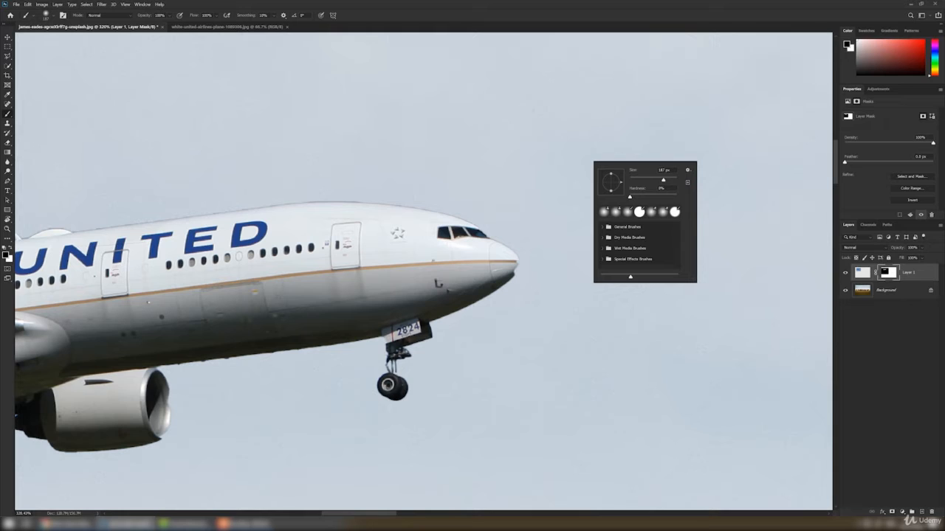
pyautogui.rightClick(573, 163)
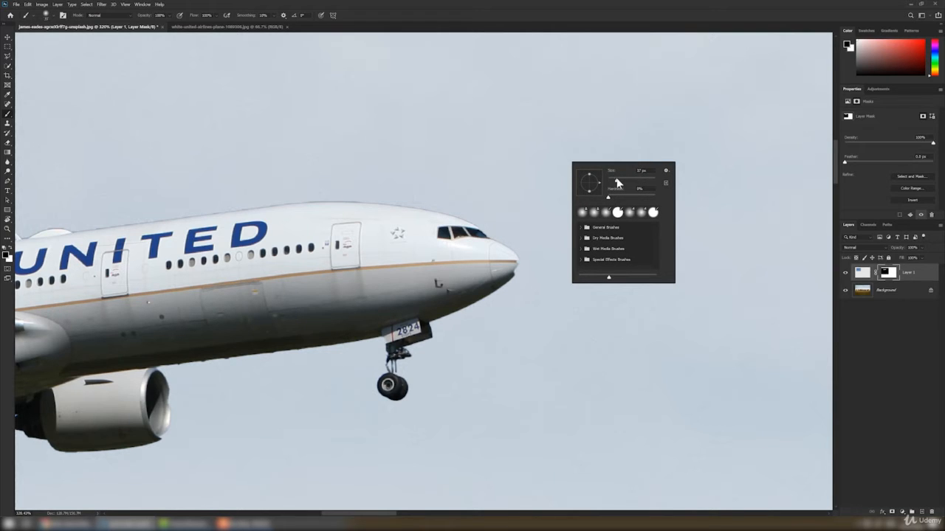
pyautogui.moveTo(617, 182); pyautogui.dragTo(614, 183)
pyautogui.click(10, 250)
pyautogui.click(10, 250)
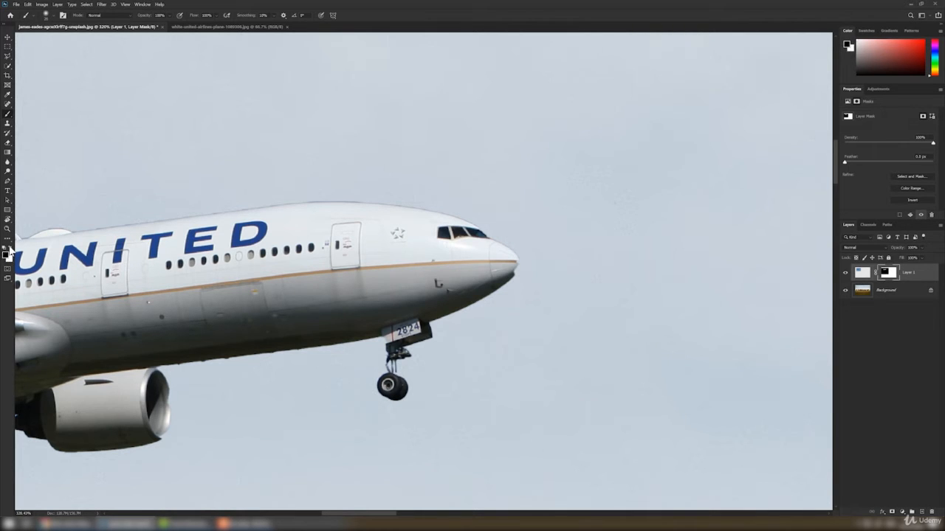
pyautogui.click(10, 250)
pyautogui.click(9, 250)
pyautogui.moveTo(521, 269); pyautogui.dragTo(425, 258)
pyautogui.moveTo(514, 256)
pyautogui.mouseDown()
pyautogui.moveTo(430, 235)
pyautogui.moveTo(497, 242)
pyautogui.moveTo(444, 224)
pyautogui.moveTo(481, 234)
pyautogui.mouseUp()
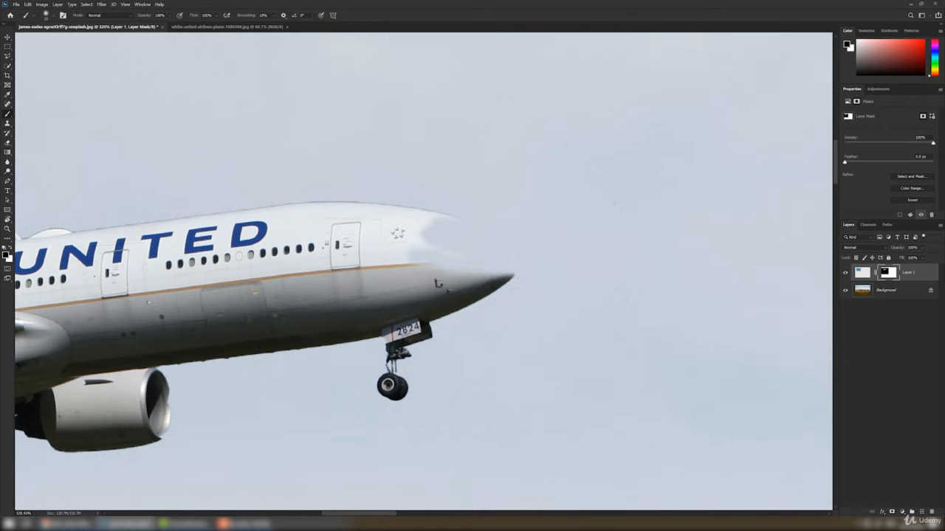
# - Switch to white and paint over the nose on the mask to restore it
pyautogui.click(11, 249)
pyautogui.moveTo(426, 246)
pyautogui.mouseDown()
pyautogui.moveTo(458, 253)
pyautogui.moveTo(474, 268)
pyautogui.mouseUp()
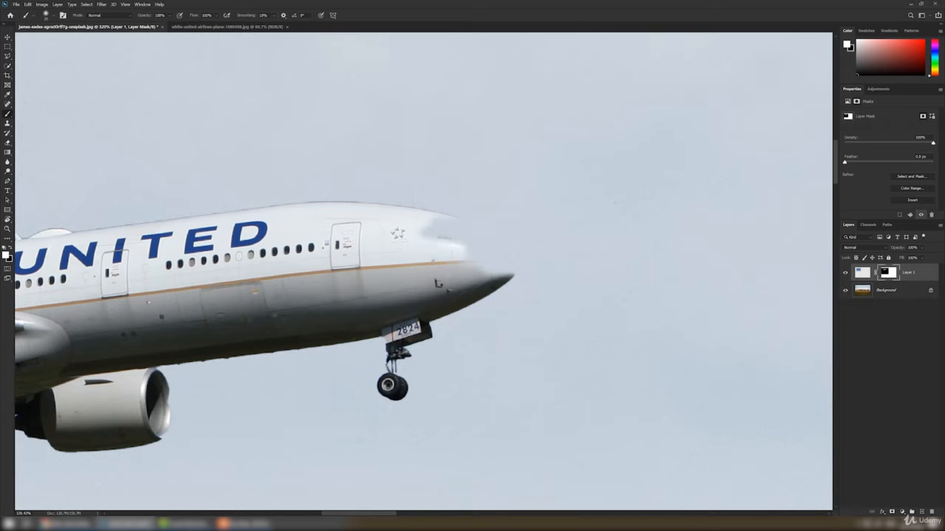
pyautogui.moveTo(431, 237)
pyautogui.mouseDown()
pyautogui.moveTo(478, 232)
pyautogui.moveTo(495, 242)
pyautogui.moveTo(510, 281)
pyautogui.moveTo(518, 268)
pyautogui.moveTo(510, 240)
pyautogui.moveTo(476, 220)
pyautogui.moveTo(377, 198)
pyautogui.mouseUp()
pyautogui.moveTo(517, 280)
pyautogui.mouseDown()
pyautogui.moveTo(529, 260)
pyautogui.moveTo(516, 284)
pyautogui.moveTo(508, 270)
pyautogui.mouseUp()
pyautogui.scroll(5, 516, 251)
pyautogui.moveTo(246, 176); pyautogui.dragTo(207, 176)
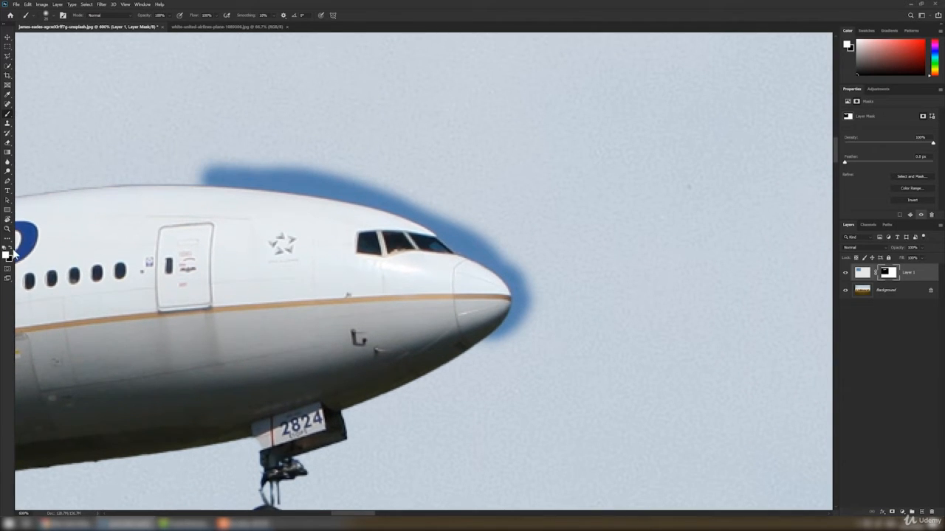
# - Select the blue sky fringe around the nose with the Quick Selection tool
pyautogui.click(8, 66)
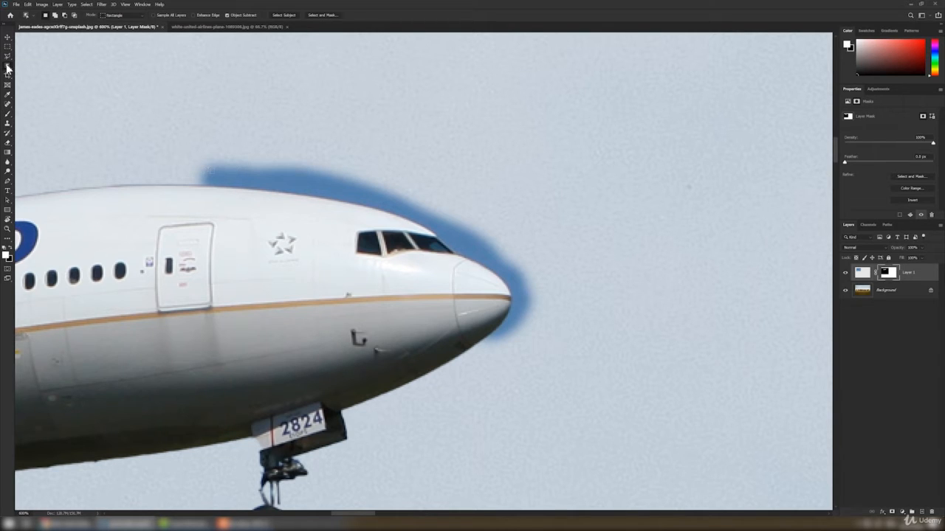
pyautogui.rightClick(8, 66)
pyautogui.click(33, 75)
pyautogui.click(212, 175)
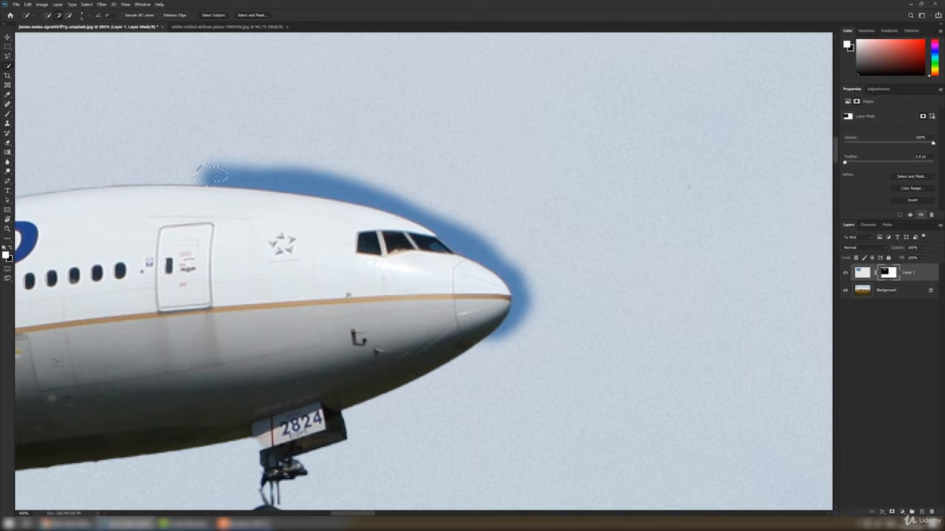
pyautogui.moveTo(214, 175); pyautogui.dragTo(266, 177)
pyautogui.click(504, 332)
# - Paint the selected fringe black with the Brush Tool to hide it, then deselect
pyautogui.rightClick(7, 113)
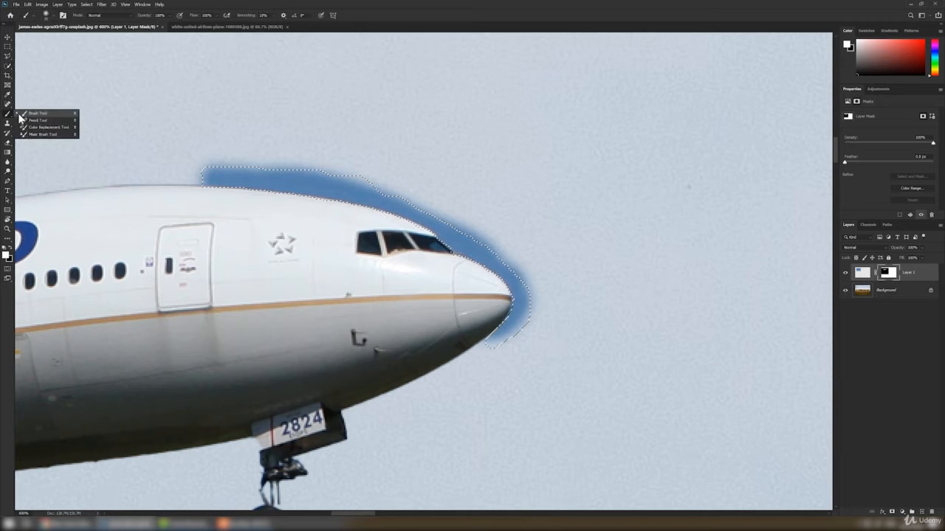
pyautogui.click(34, 113)
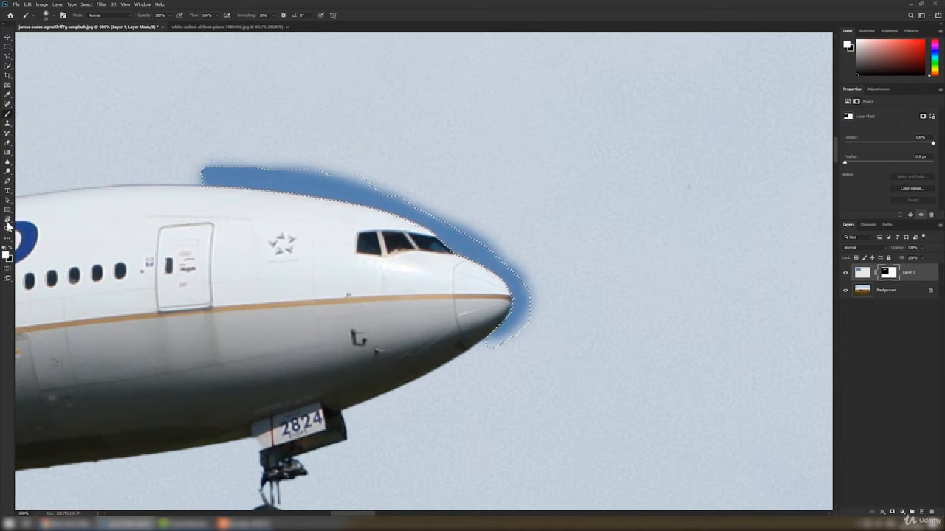
pyautogui.click(10, 248)
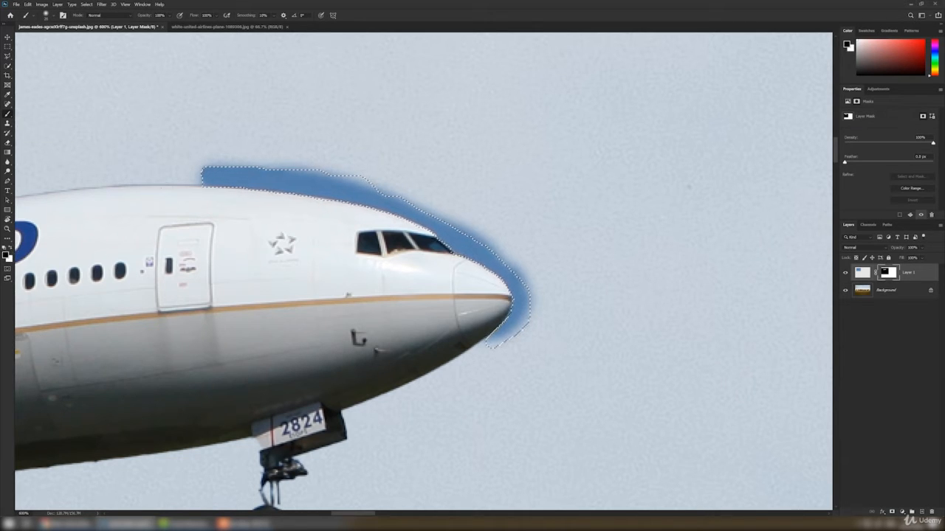
pyautogui.moveTo(210, 175)
pyautogui.mouseDown()
pyautogui.moveTo(347, 186)
pyautogui.moveTo(427, 220)
pyautogui.moveTo(505, 272)
pyautogui.moveTo(520, 303)
pyautogui.moveTo(517, 329)
pyautogui.moveTo(491, 341)
pyautogui.mouseUp()
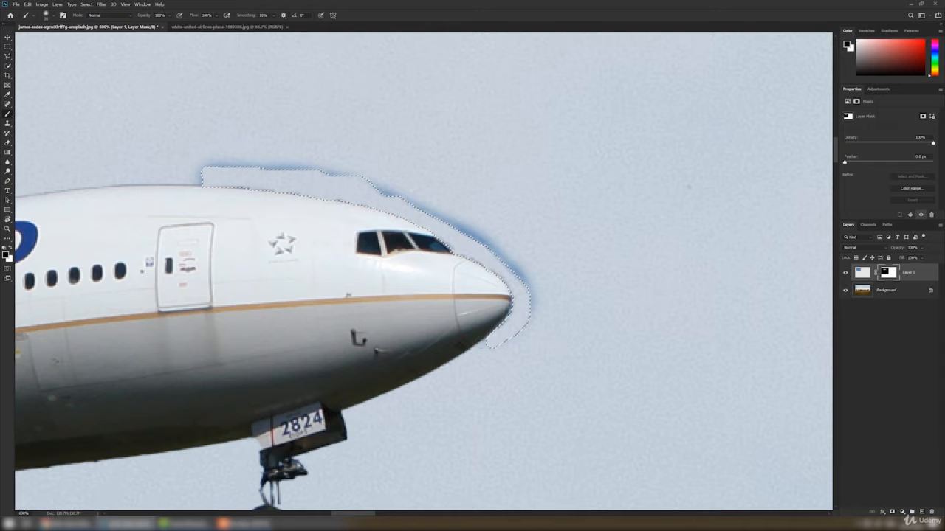
pyautogui.hotkey('ctrl', 'd')
# - Resize the brush and paint black along the nose outline to remove the remaining fringe
pyautogui.rightClick(186, 161)
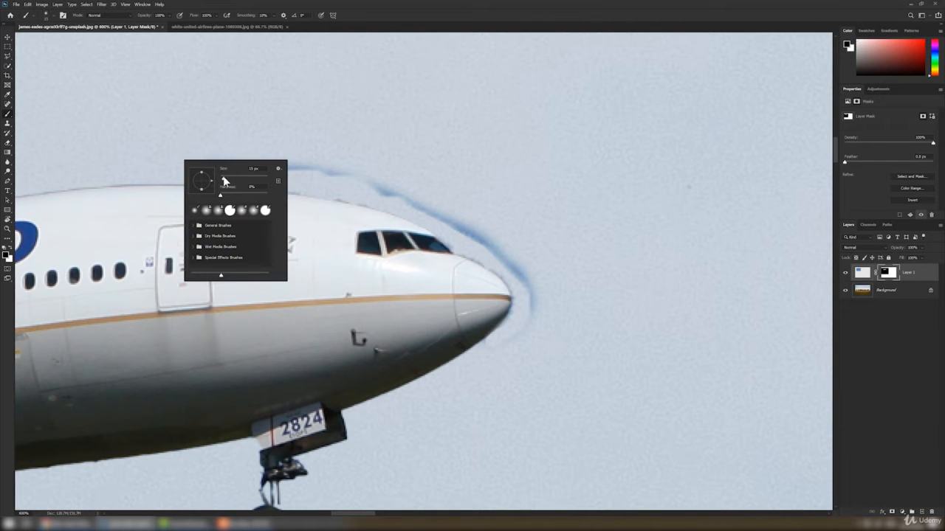
pyautogui.press('Return')
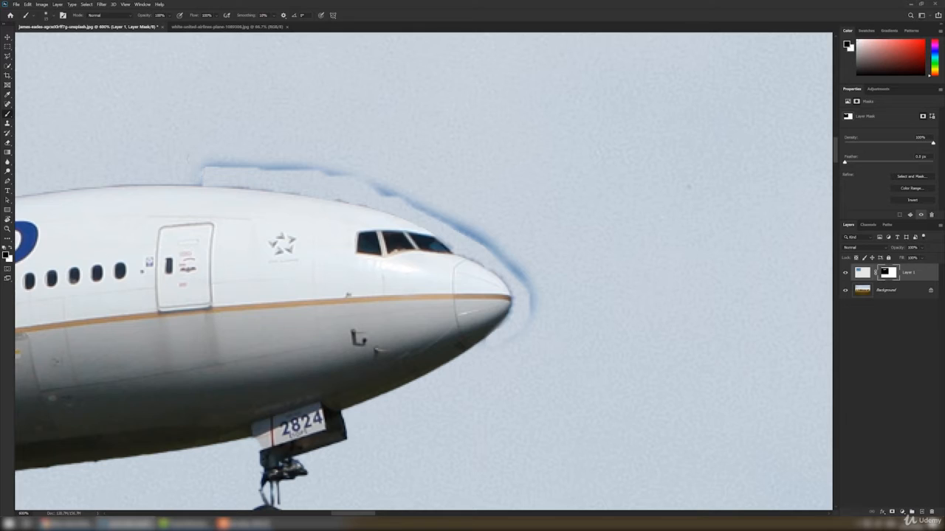
pyautogui.moveTo(214, 164)
pyautogui.mouseDown()
pyautogui.moveTo(353, 175)
pyautogui.moveTo(399, 192)
pyautogui.moveTo(527, 280)
pyautogui.moveTo(533, 316)
pyautogui.mouseUp()
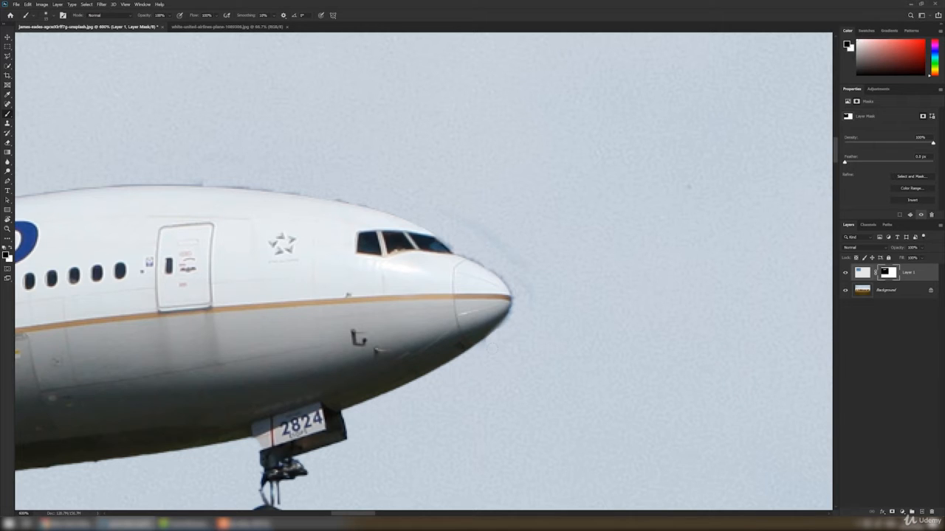
# - Paint over the tail fin on the mask, then switch to white and restore the tail
pyautogui.scroll(-6, 382, 304)
pyautogui.scroll(3, 381, 304)
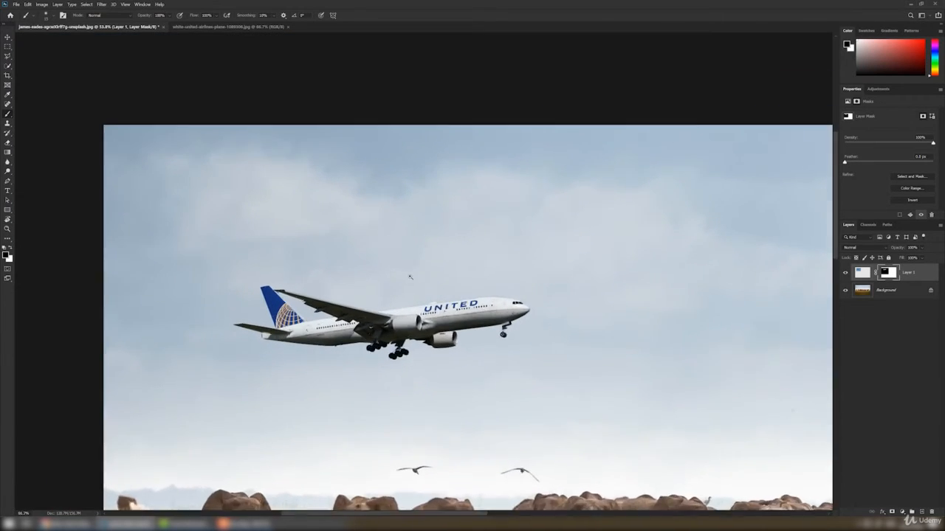
pyautogui.moveTo(382, 304); pyautogui.dragTo(406, 207)
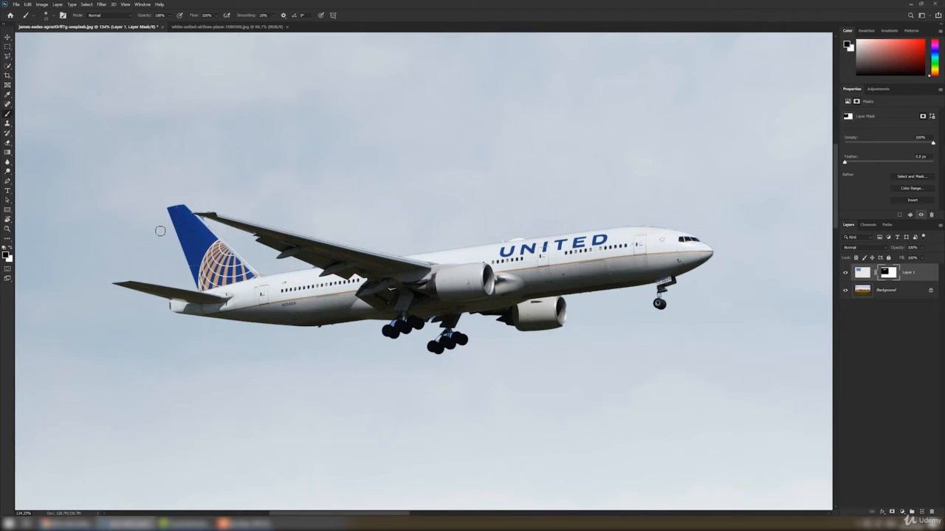
pyautogui.moveTo(166, 220)
pyautogui.mouseDown()
pyautogui.moveTo(193, 210)
pyautogui.moveTo(168, 239)
pyautogui.moveTo(237, 196)
pyautogui.mouseUp()
pyautogui.moveTo(173, 251)
pyautogui.mouseDown()
pyautogui.moveTo(257, 199)
pyautogui.moveTo(253, 223)
pyautogui.mouseUp()
pyautogui.rightClick(300, 199)
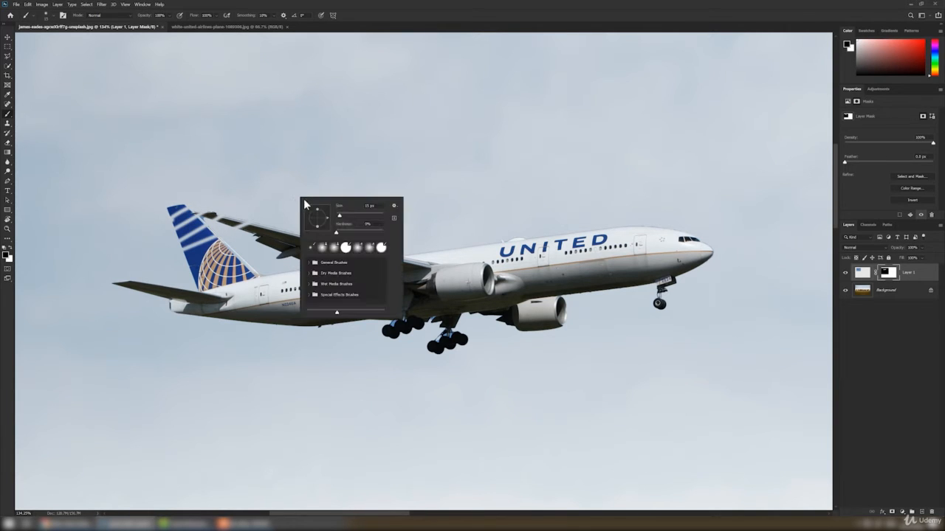
pyautogui.moveTo(349, 216); pyautogui.dragTo(342, 219)
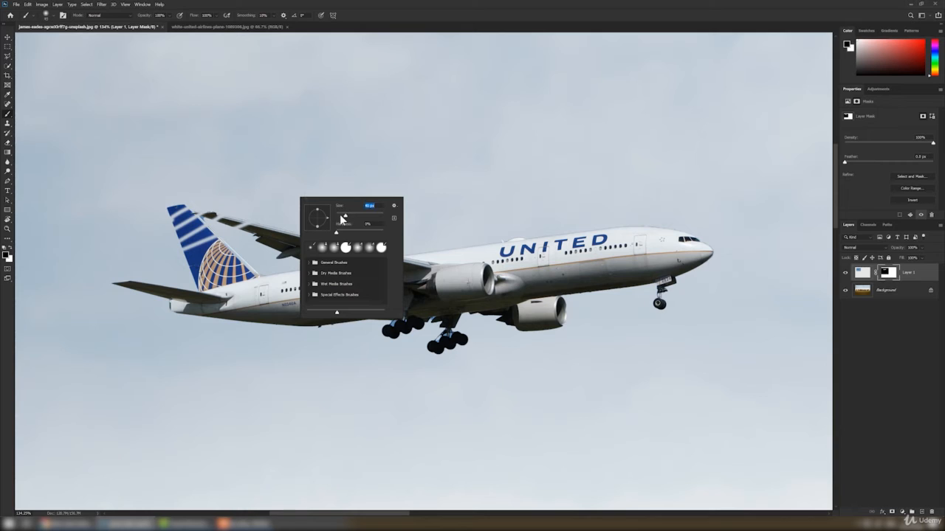
pyautogui.click(10, 248)
pyautogui.moveTo(191, 251)
pyautogui.mouseDown()
pyautogui.moveTo(177, 220)
pyautogui.moveTo(193, 249)
pyautogui.moveTo(209, 239)
pyautogui.moveTo(198, 231)
pyautogui.moveTo(180, 236)
pyautogui.moveTo(178, 210)
pyautogui.moveTo(204, 233)
pyautogui.moveTo(190, 215)
pyautogui.moveTo(173, 215)
pyautogui.moveTo(183, 211)
pyautogui.mouseUp()
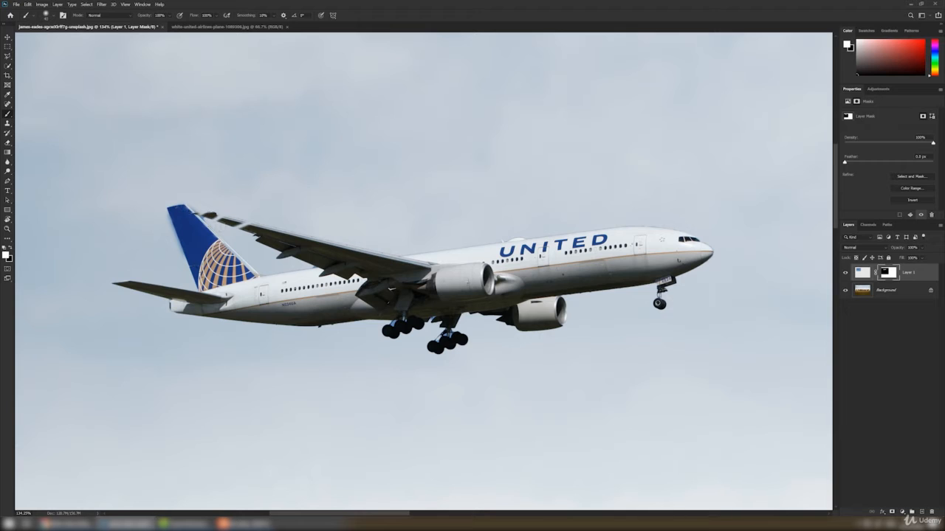
# - Shrink the brush and paint black along the wingtip edge to hide the blue fringe, then paint white to restore the tip
pyautogui.rightClick(366, 279)
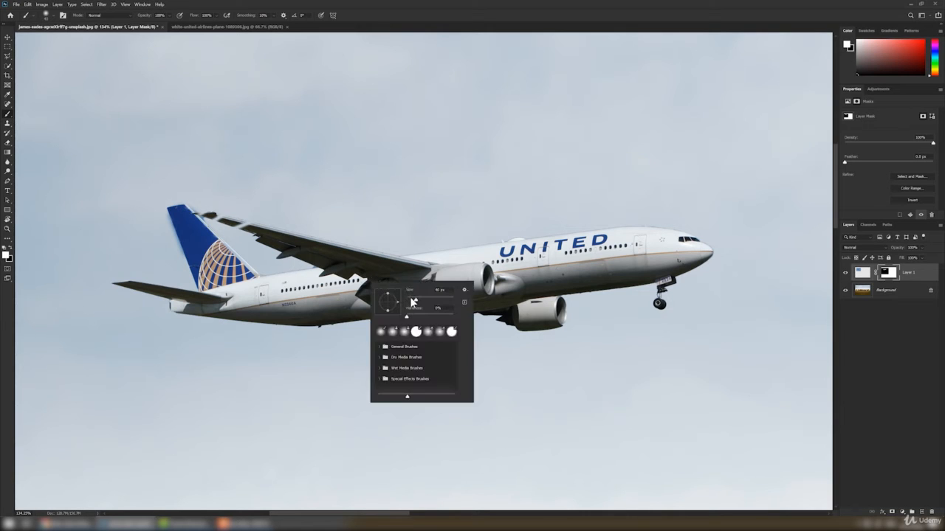
pyautogui.moveTo(412, 302); pyautogui.dragTo(267, 252)
pyautogui.moveTo(407, 302); pyautogui.dragTo(410, 303)
pyautogui.click(223, 222)
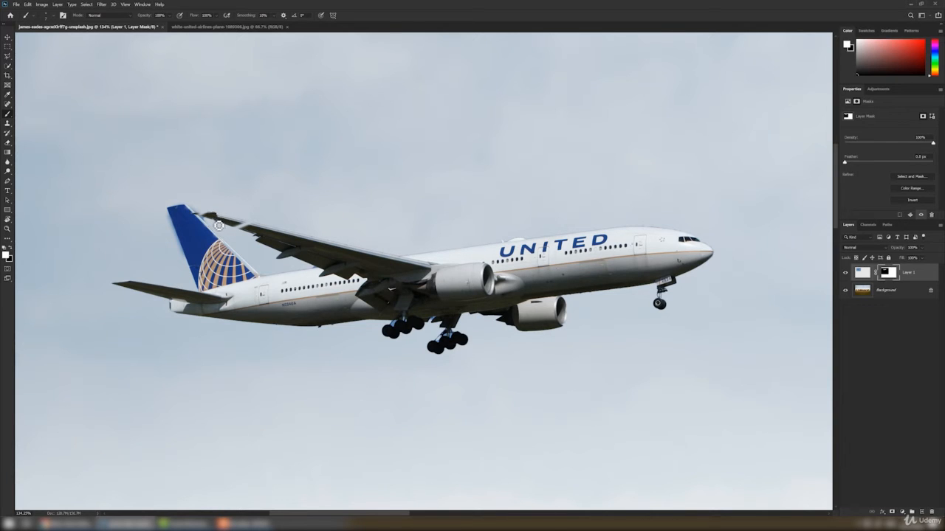
pyautogui.scroll(10, 221, 224)
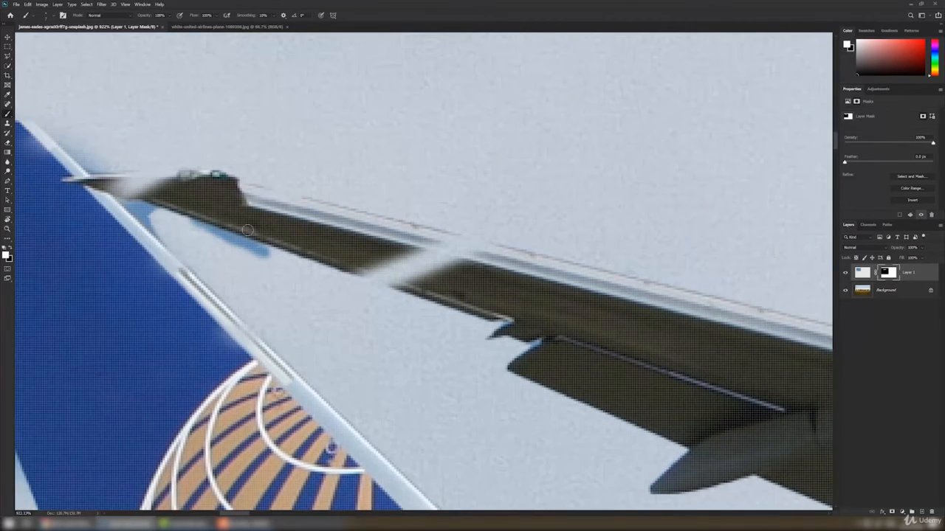
pyautogui.click(11, 250)
pyautogui.moveTo(190, 218)
pyautogui.mouseDown()
pyautogui.moveTo(267, 254)
pyautogui.moveTo(207, 223)
pyautogui.moveTo(147, 210)
pyautogui.moveTo(142, 217)
pyautogui.mouseUp()
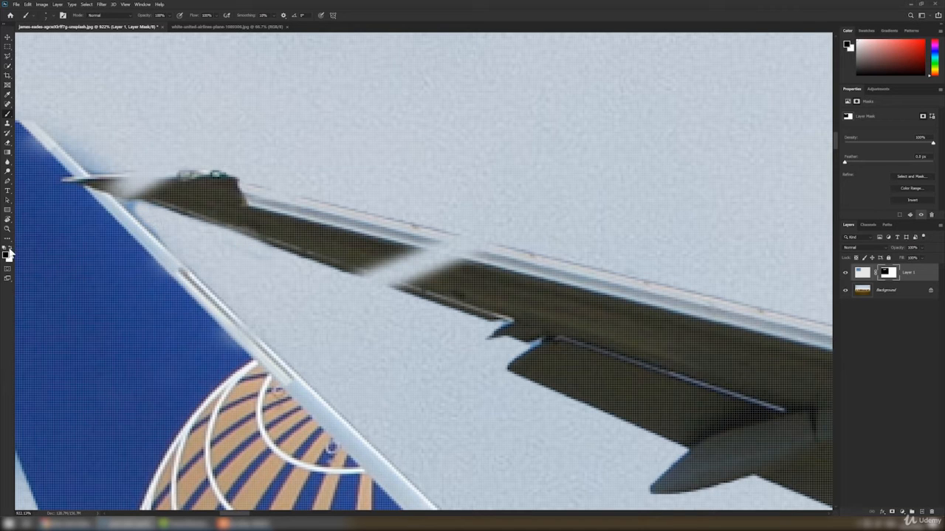
pyautogui.click(11, 248)
pyautogui.moveTo(127, 178)
pyautogui.mouseDown()
pyautogui.moveTo(197, 182)
pyautogui.moveTo(133, 187)
pyautogui.mouseUp()
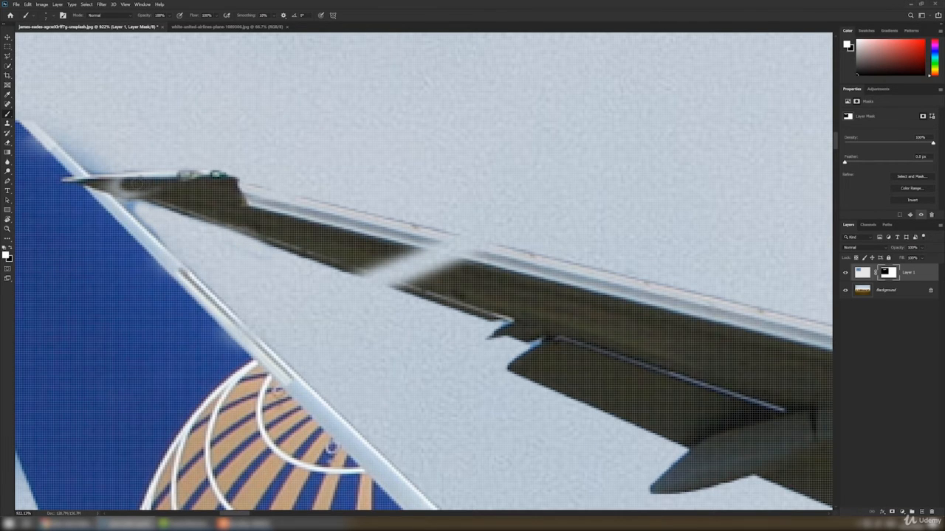
# - Switch to the Move tool and nudge the airplane slightly higher in the sky
pyautogui.hotkey('ctrl', '0')
pyautogui.press('v')
pyautogui.click(203, 172)
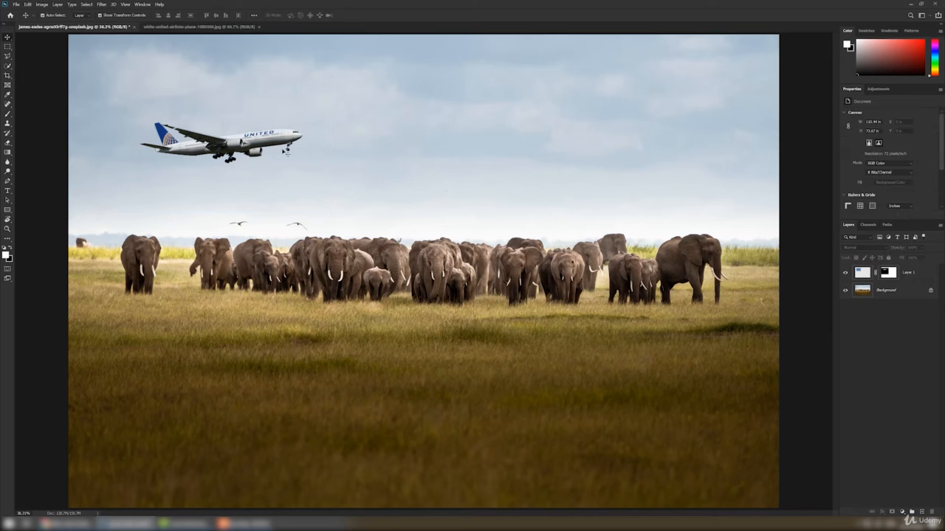
pyautogui.moveTo(272, 141); pyautogui.dragTo(265, 130)
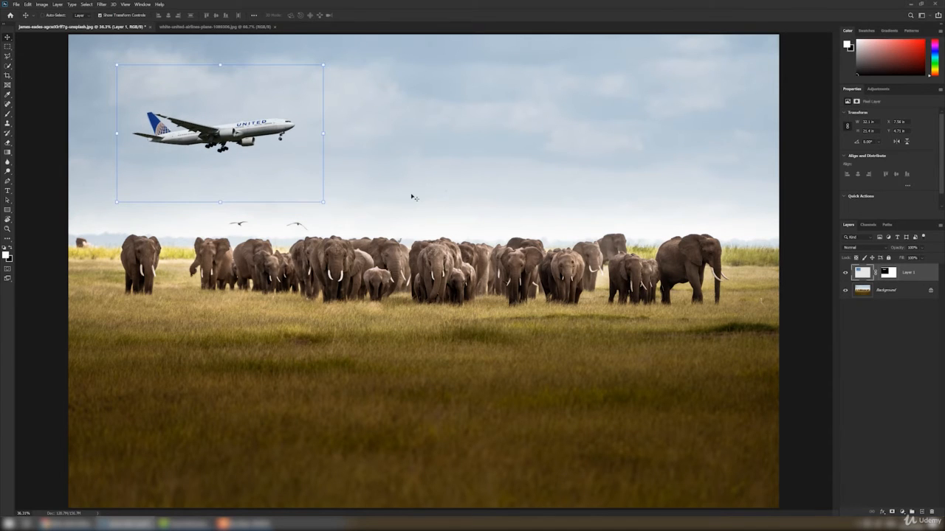
# - Hide the airplane layer and turn the locked background into an editable Layer 0
pyautogui.scroll(-1, 415, 198)
pyautogui.click(846, 273)
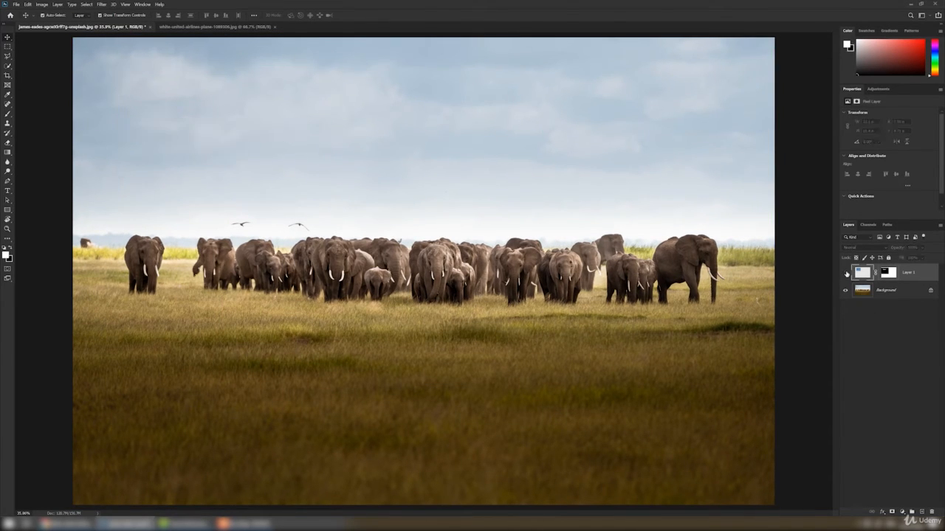
pyautogui.click(846, 274)
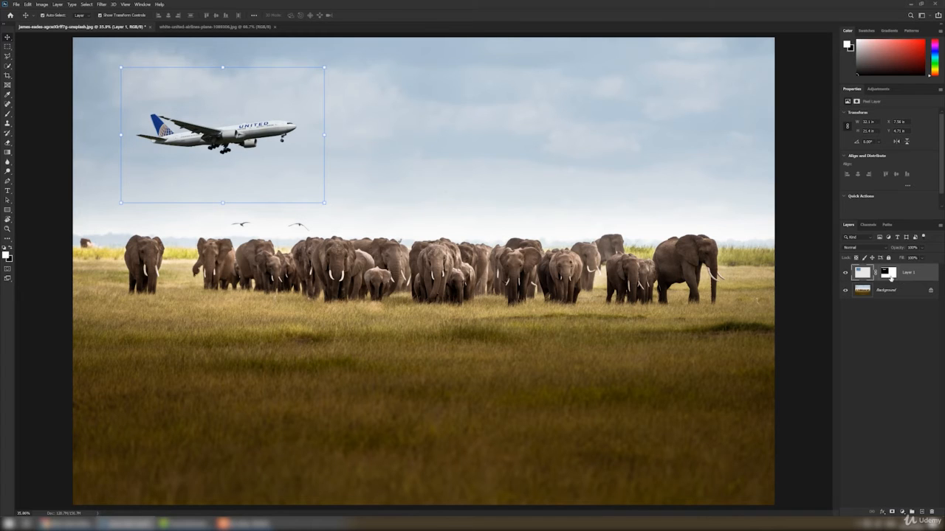
pyautogui.click(890, 276)
pyautogui.click(478, 155)
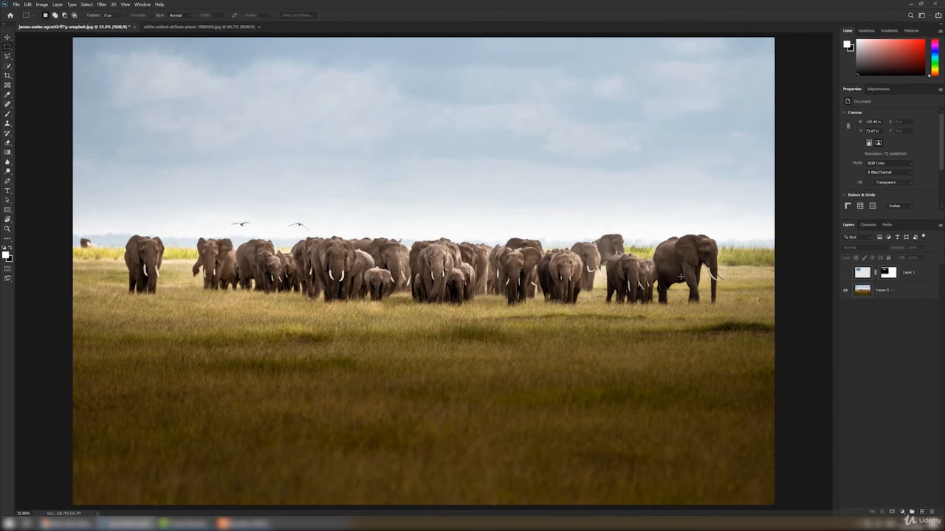
# - Select the elephant photo layer and add a new empty layer above it
pyautogui.click(8, 37)
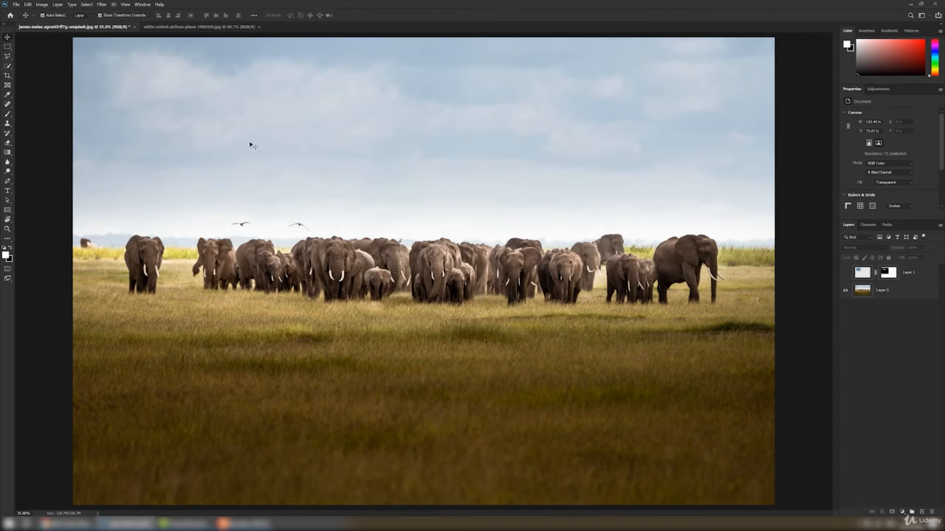
pyautogui.click(875, 290)
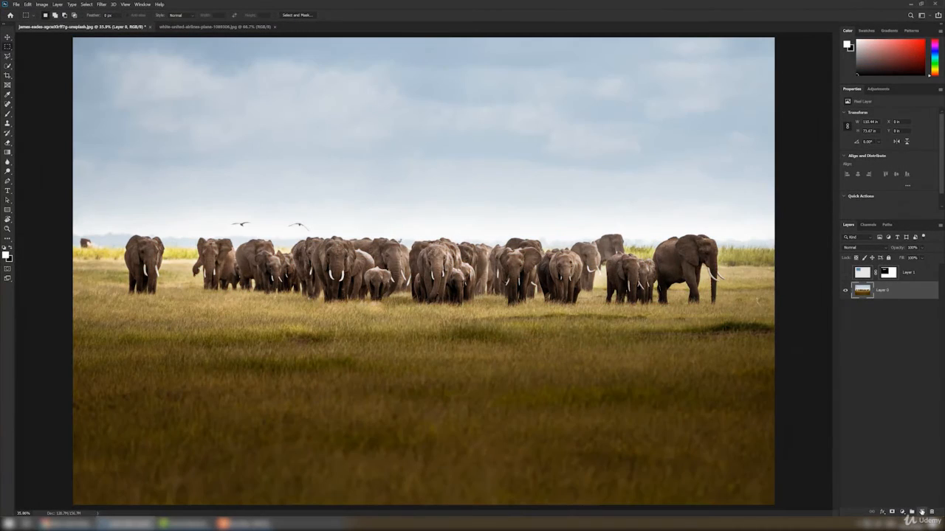
pyautogui.click(921, 512)
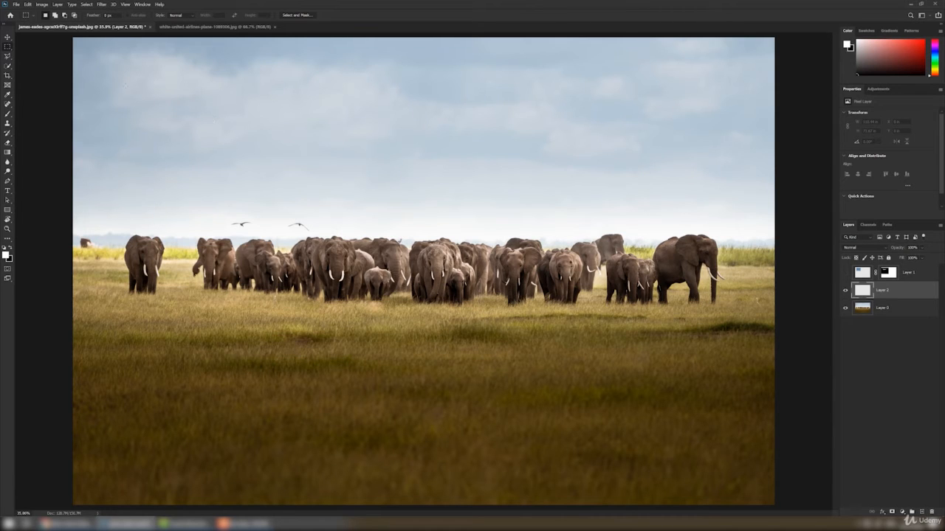
# - Draw a rectangular marquee selection from the upper sky down to the middle of the herd
pyautogui.rightClick(8, 47)
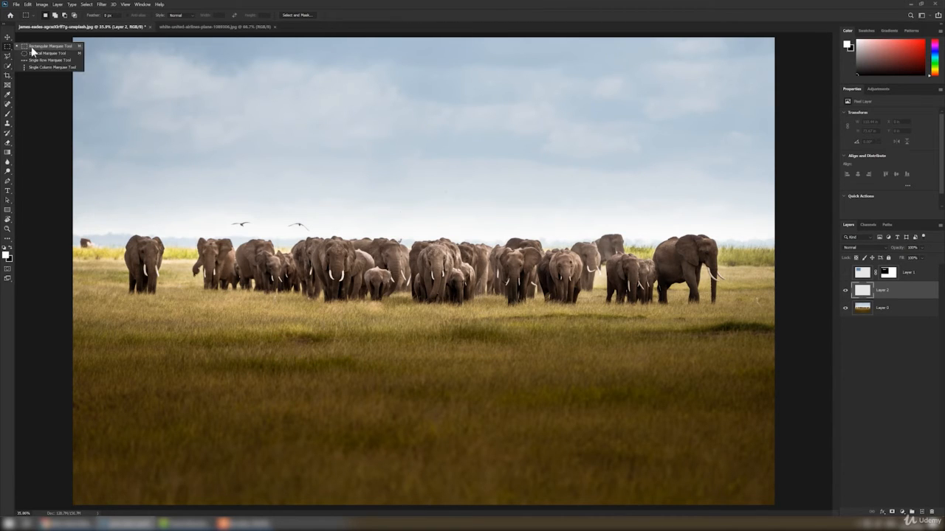
pyautogui.click(32, 47)
pyautogui.moveTo(289, 106); pyautogui.dragTo(583, 263)
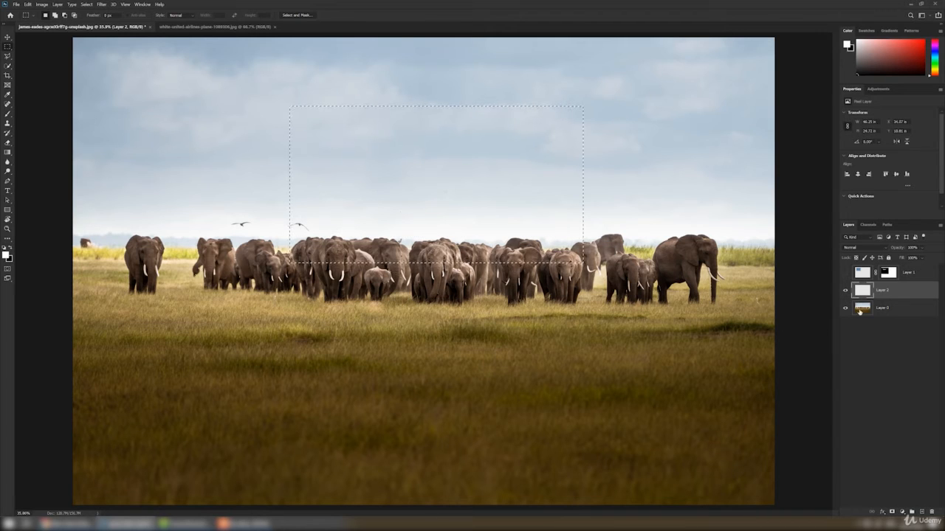
# - Set the foreground colour to red in the Color Picker
pyautogui.click(10, 249)
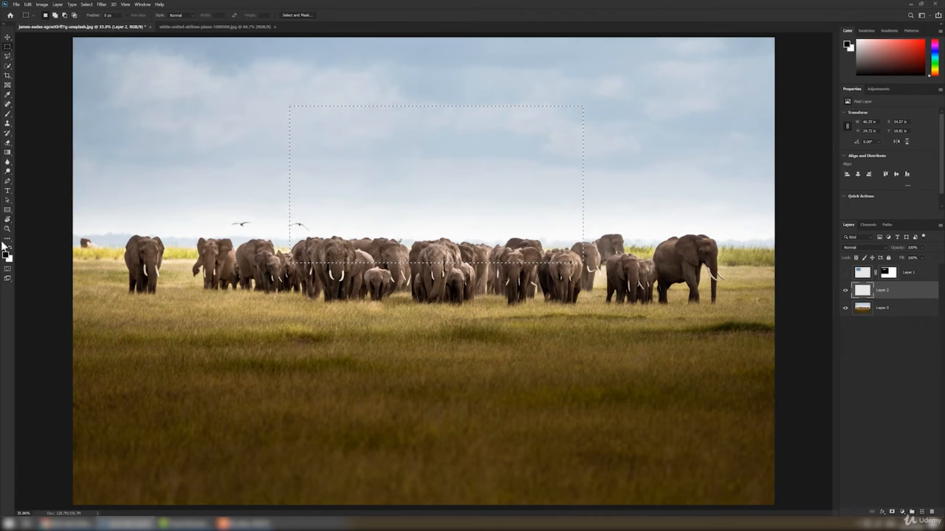
pyautogui.click(6, 255)
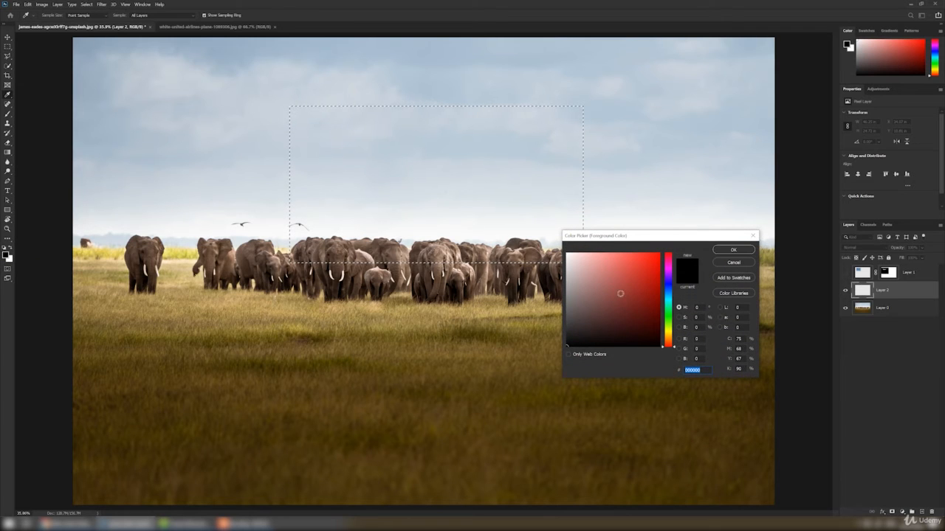
pyautogui.moveTo(636, 279); pyautogui.dragTo(652, 282)
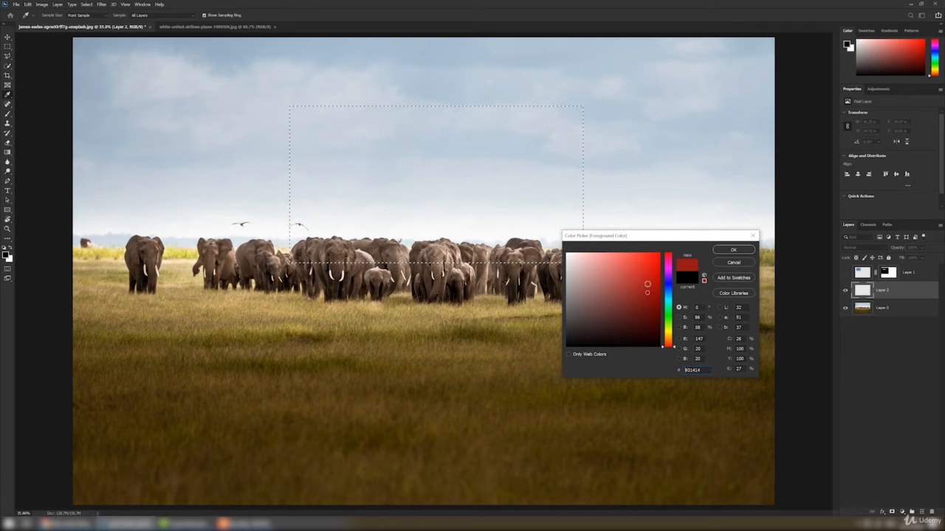
pyautogui.click(733, 252)
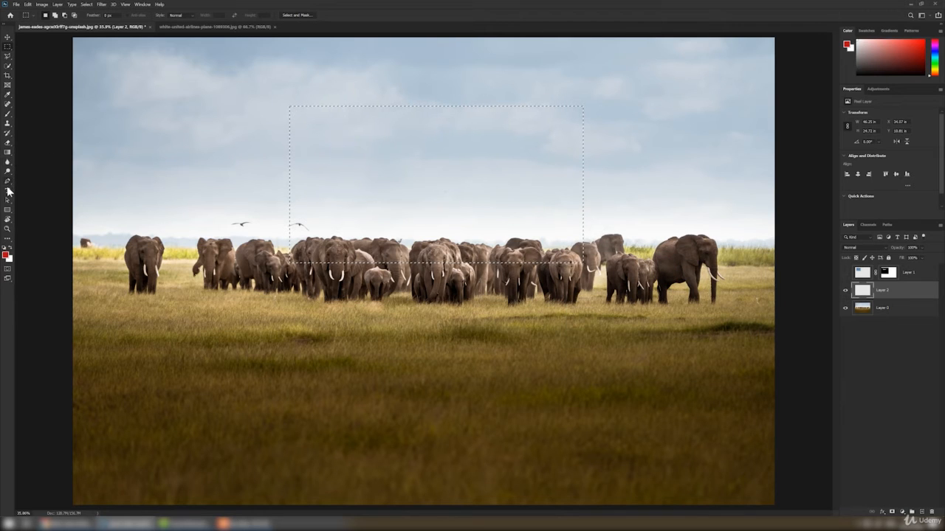
# - Fill the rectangular selection with red using the Paint Bucket Tool, then deselect
pyautogui.click(8, 154)
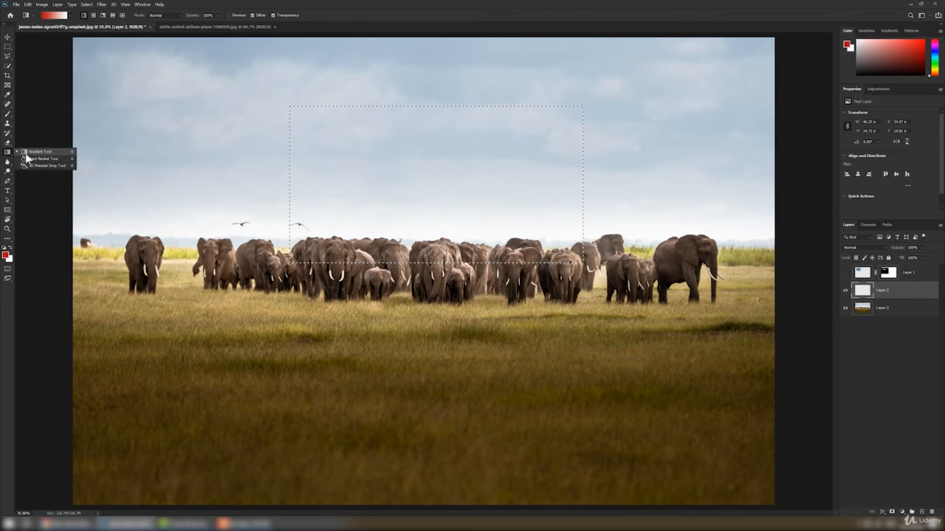
pyautogui.click(44, 158)
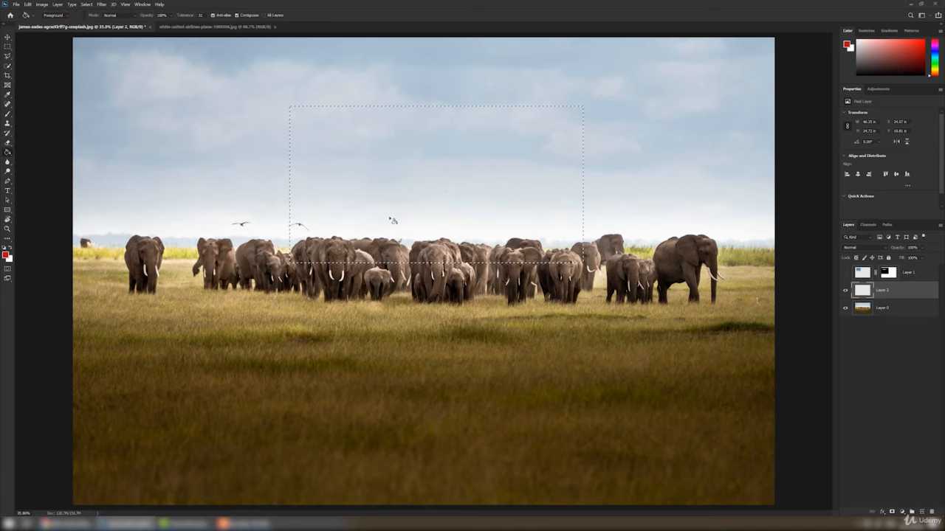
pyautogui.click(412, 197)
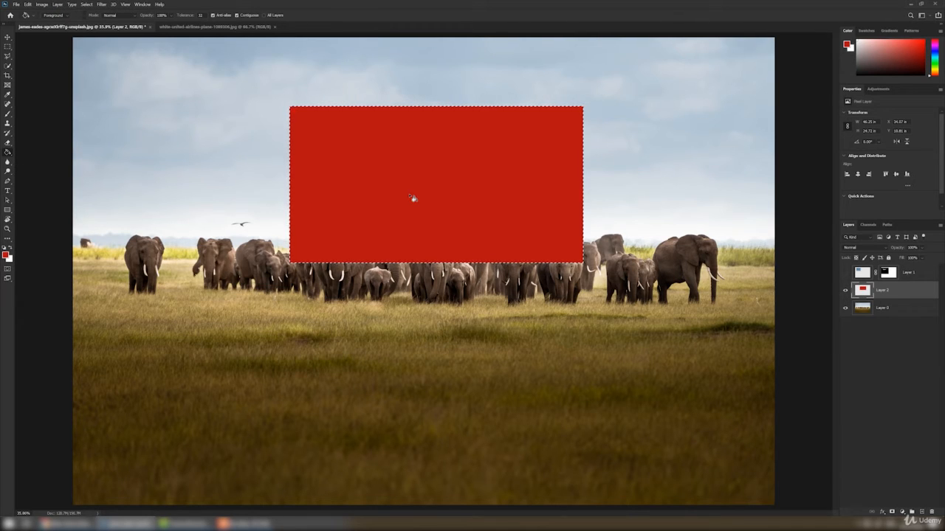
pyautogui.hotkey('ctrl', 'd')
# - Move the red rectangle down so it covers the centre of the herd
pyautogui.press('v')
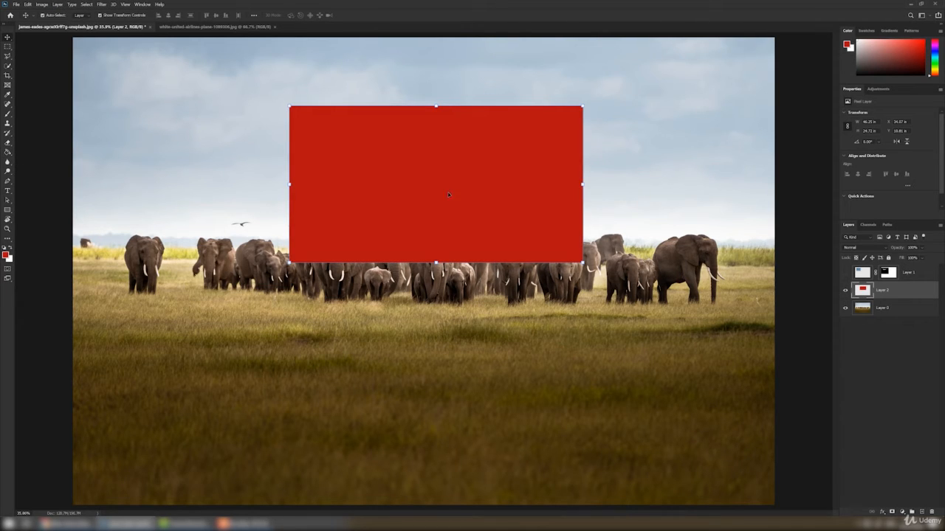
pyautogui.moveTo(448, 194)
pyautogui.mouseDown()
pyautogui.moveTo(507, 169)
pyautogui.moveTo(426, 170)
pyautogui.moveTo(532, 175)
pyautogui.moveTo(442, 175)
pyautogui.moveTo(449, 187)
pyautogui.mouseUp()
pyautogui.moveTo(395, 220); pyautogui.dragTo(393, 320)
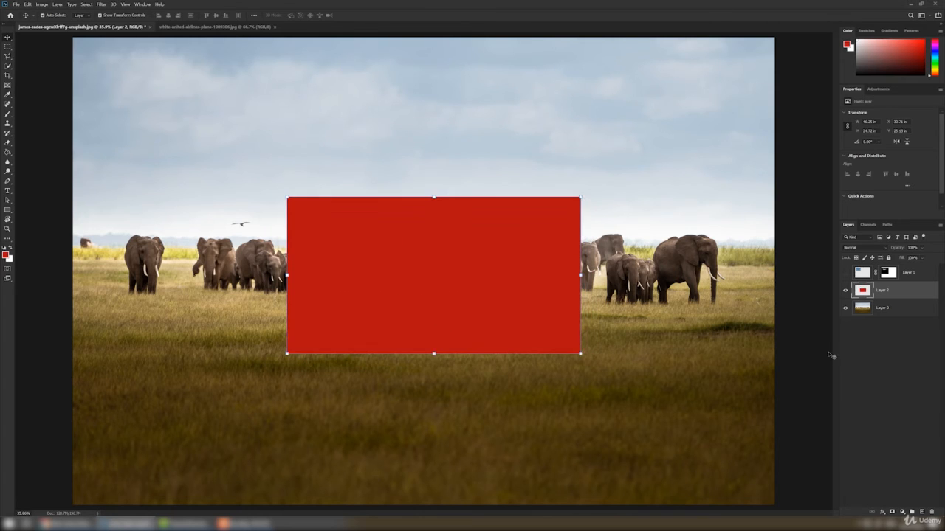
# - Move the elephant photo layer above the red rectangle layer
pyautogui.click(874, 310)
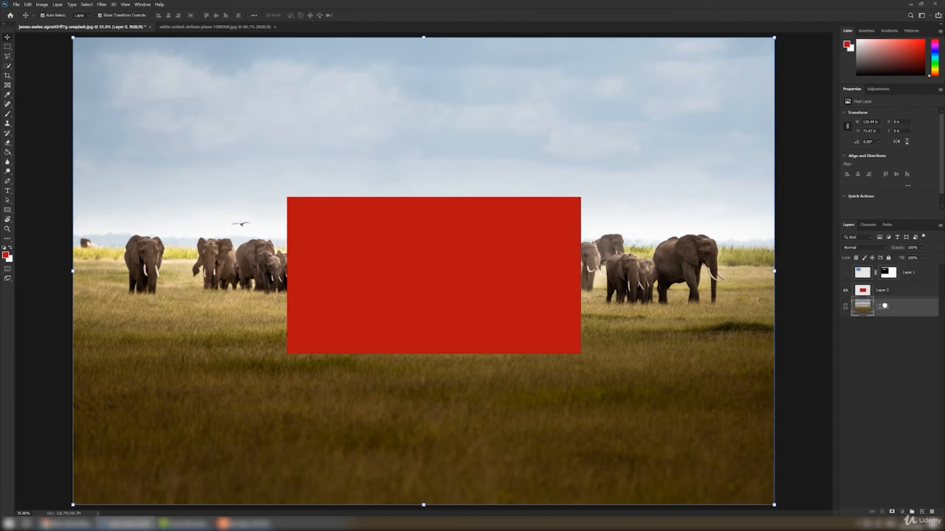
pyautogui.click(845, 290)
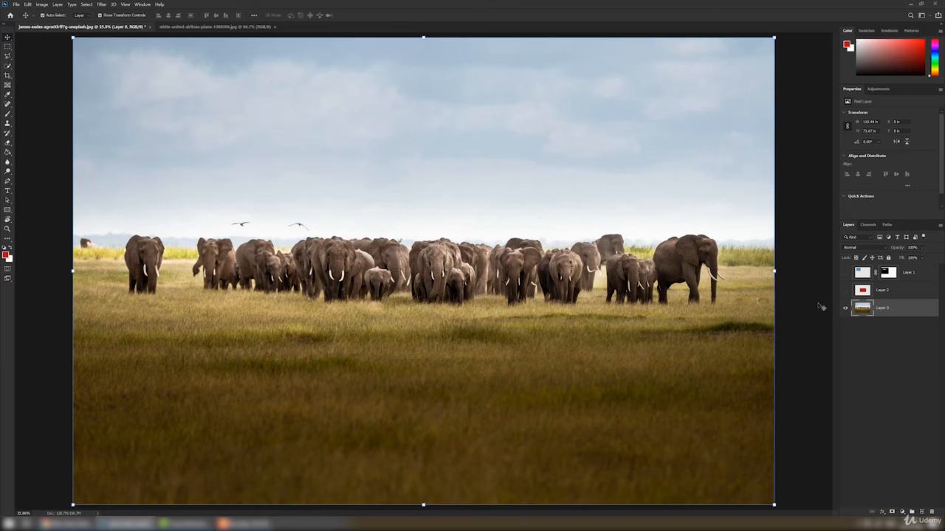
pyautogui.click(846, 291)
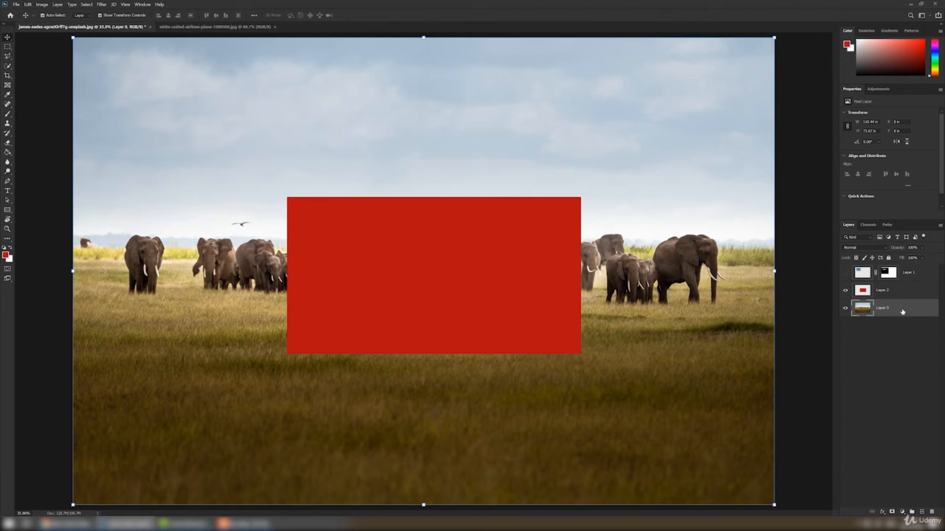
pyautogui.moveTo(898, 313); pyautogui.dragTo(896, 292)
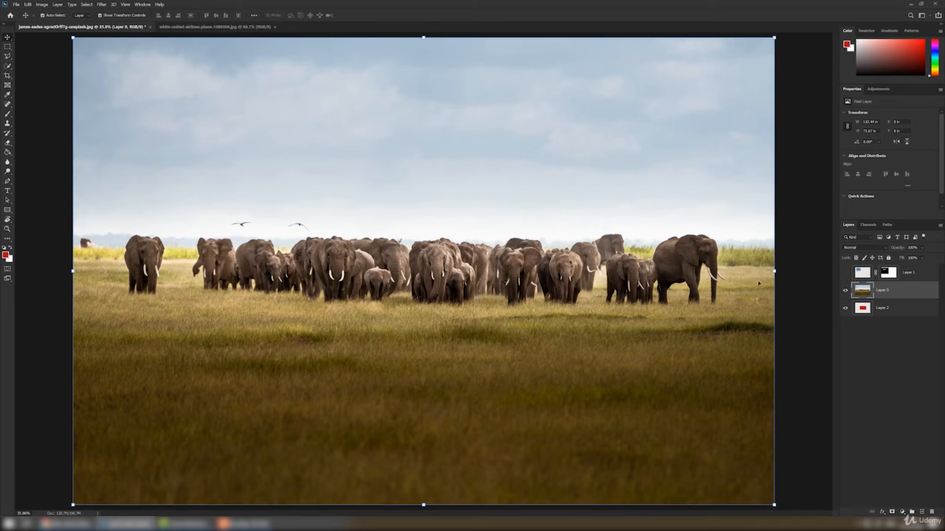
# - Clip the elephant photo layer to the red rectangle layer with Create Clipping Mask
pyautogui.click(58, 6)
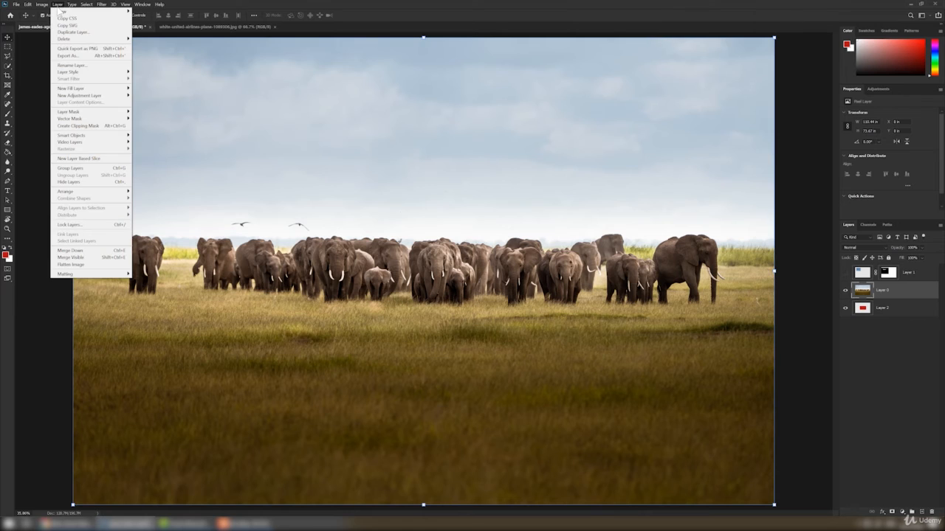
pyautogui.click(116, 130)
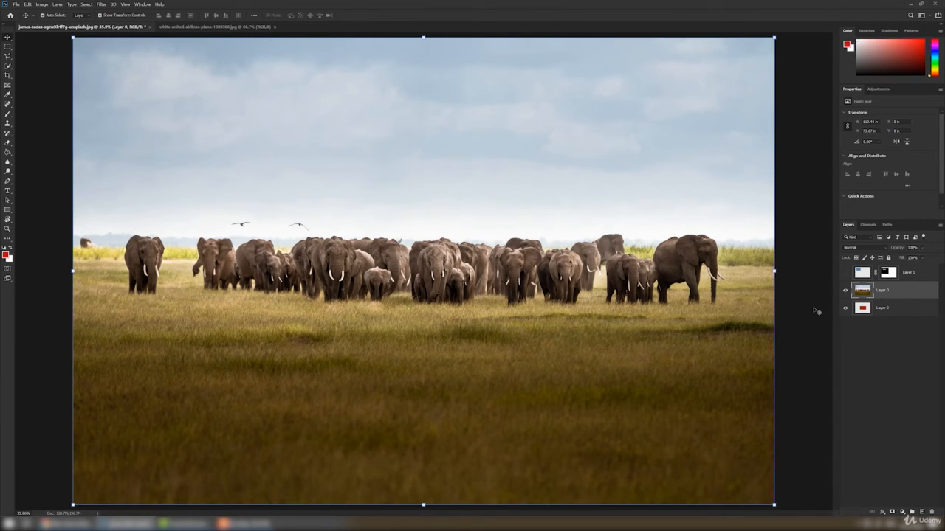
pyautogui.hotkey('ctrl', 'alt', 'g')
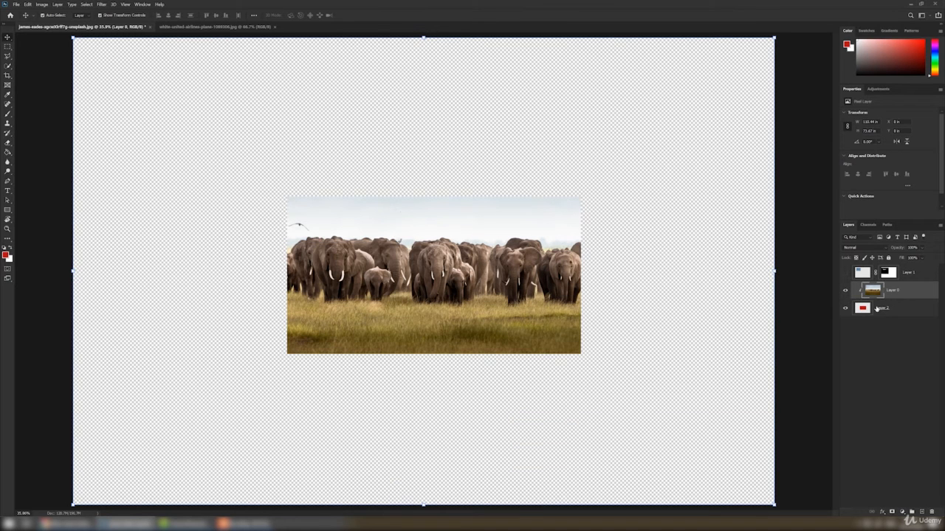
pyautogui.moveTo(889, 299); pyautogui.dragTo(891, 294)
pyautogui.keyDown('alt'); pyautogui.click(888, 299); pyautogui.keyUp('alt')
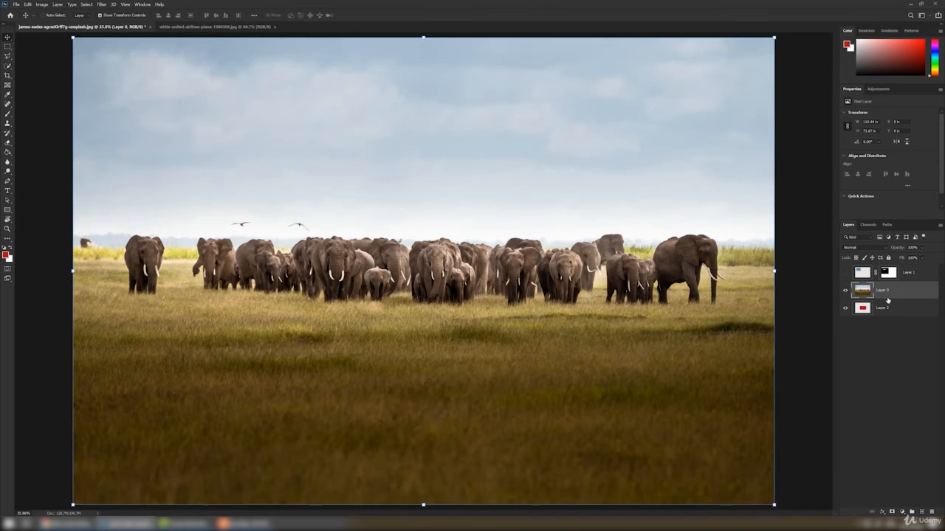
pyautogui.click(57, 4)
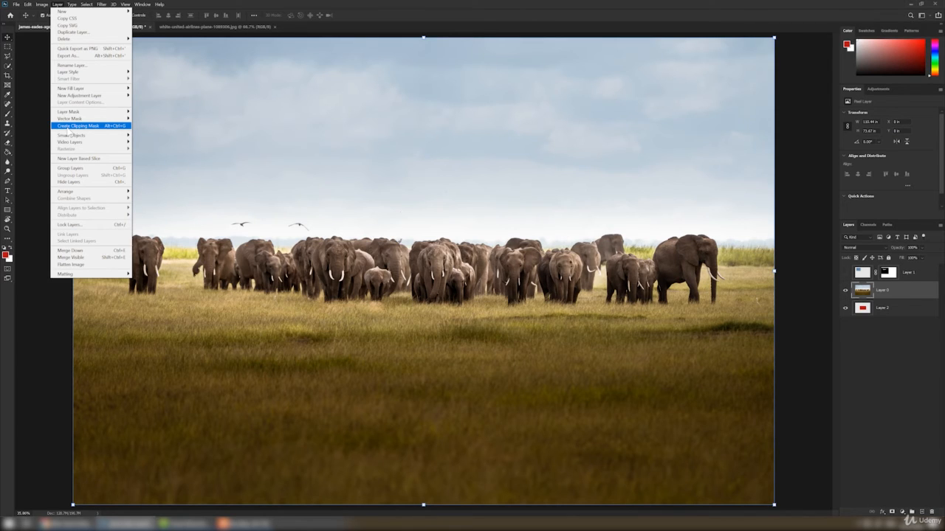
pyautogui.click(68, 127)
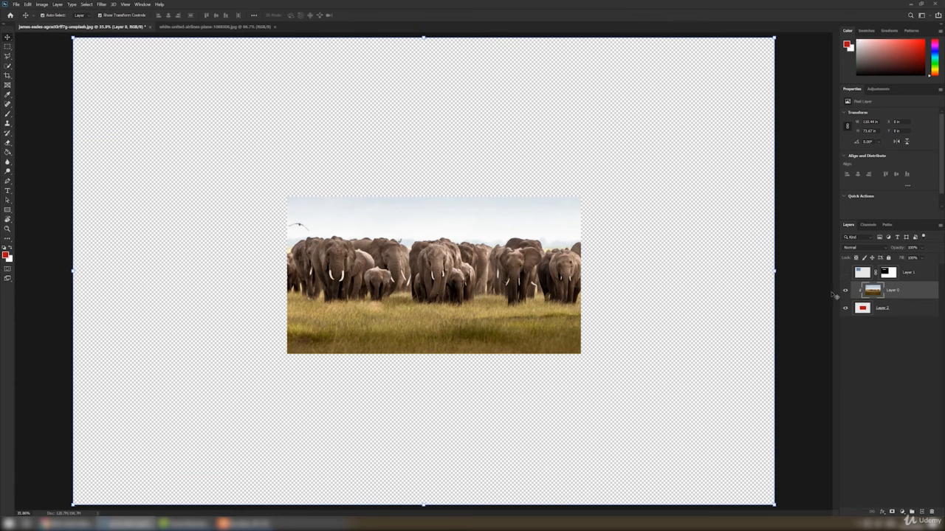
pyautogui.hotkey('ctrl', 'alt', 'g')
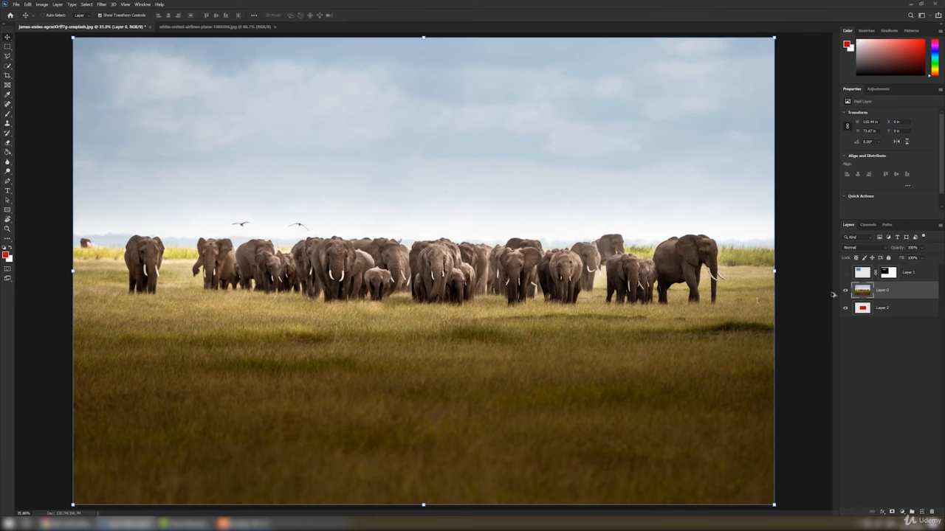
pyautogui.hotkey('ctrl', 'alt', 'g')
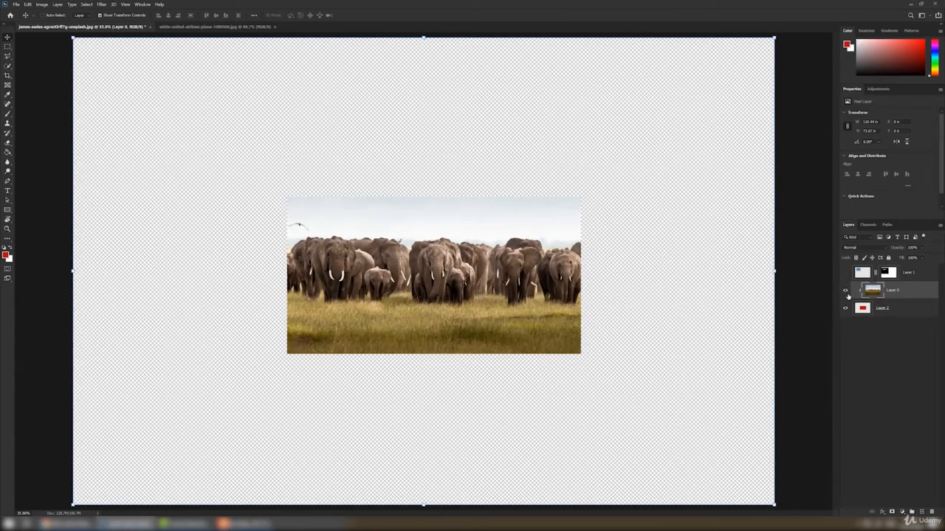
# - Release and re-create the photo's clipping mask, then nudge the elephant photo up within the red rectangle
pyautogui.keyDown('alt'); pyautogui.click(848, 297); pyautogui.keyUp('alt')
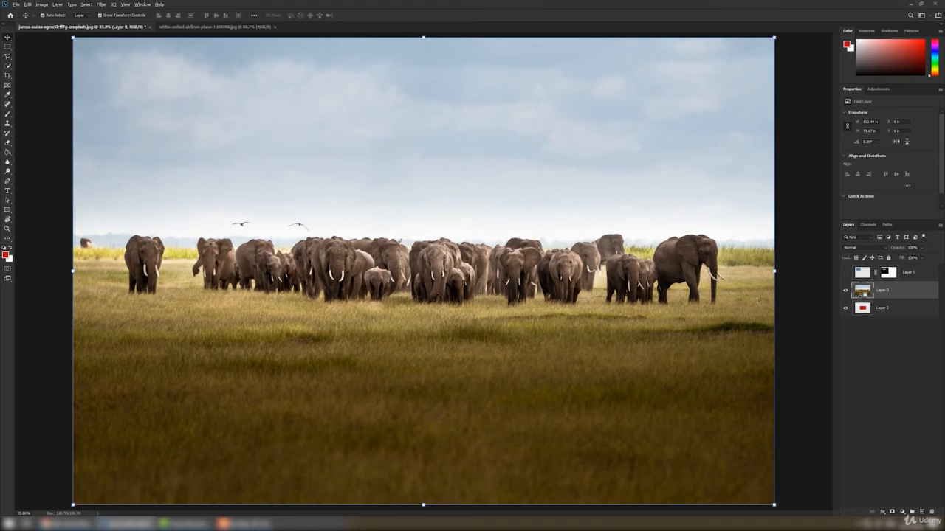
pyautogui.keyDown('alt'); pyautogui.click(863, 298); pyautogui.keyUp('alt')
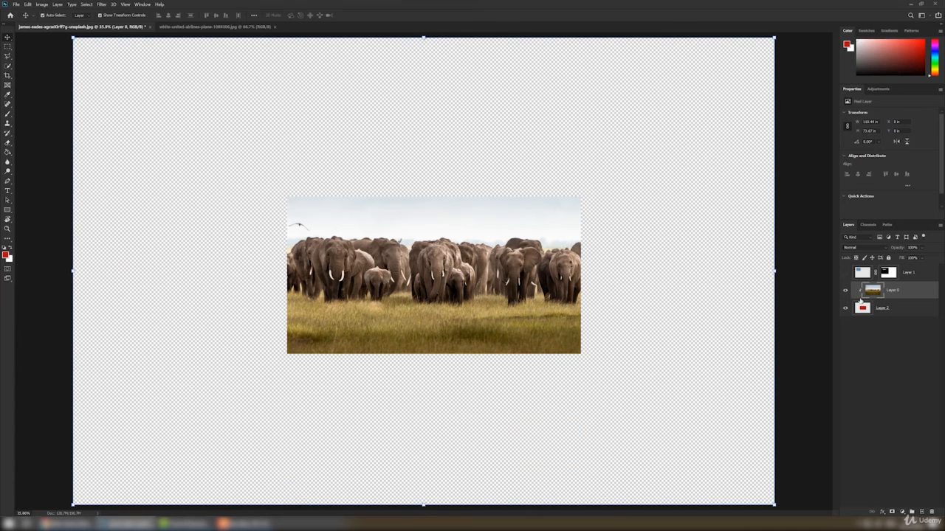
pyautogui.moveTo(485, 267); pyautogui.dragTo(496, 245)
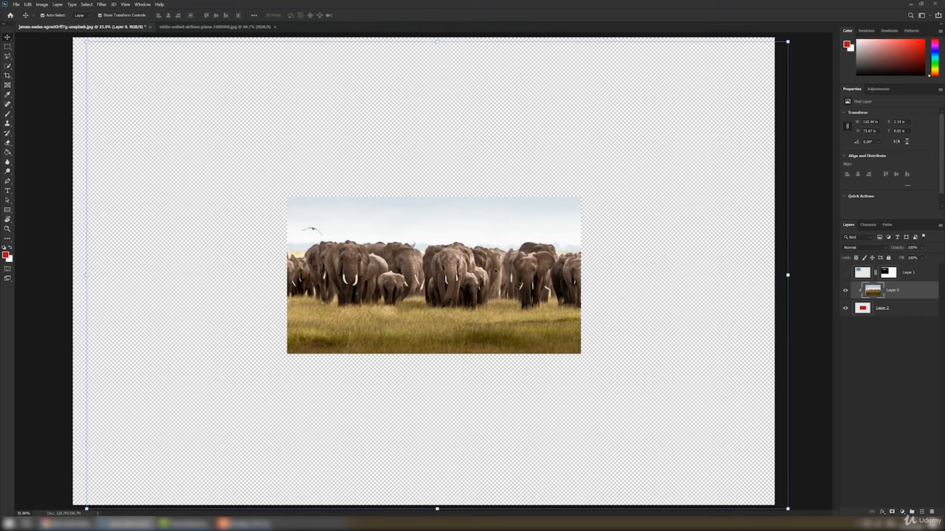
# - Release the clipping mask and hide both the elephant photo and red rectangle layers
pyautogui.keyDown('alt'); pyautogui.click(878, 300); pyautogui.keyUp('alt')
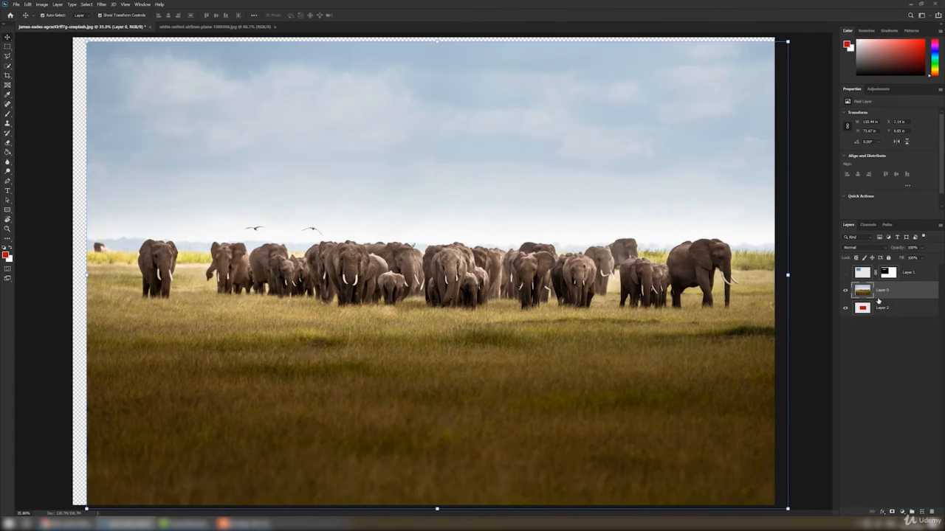
pyautogui.click(847, 309)
pyautogui.click(846, 291)
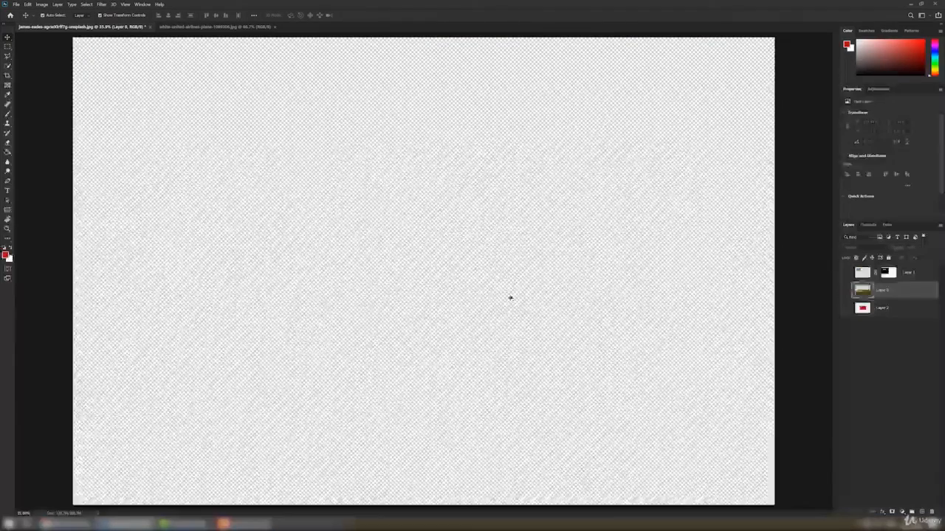
# - Add a text layer reading INMOTIF in the middle of the canvas with the Type tool
pyautogui.click(8, 191)
pyautogui.click(320, 224)
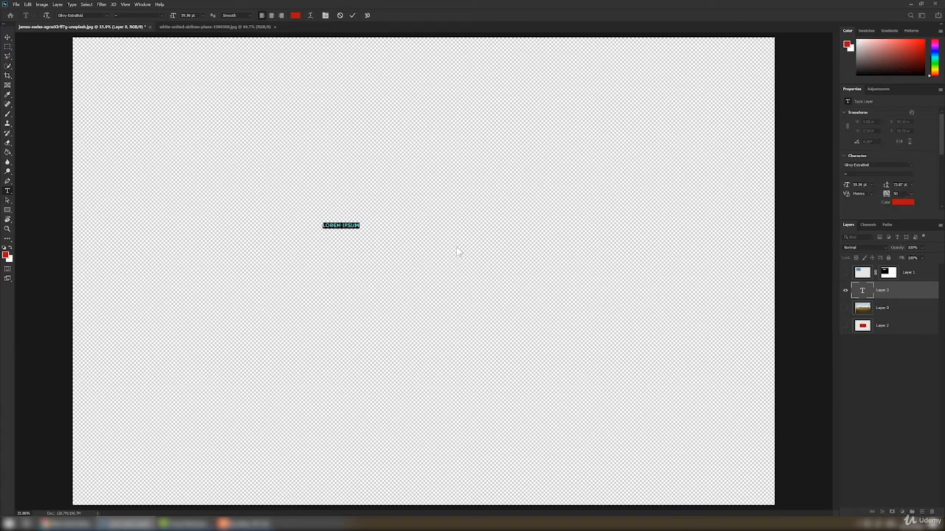
pyautogui.press('BackSpace')
pyautogui.write('JNMOTI')
pyautogui.write('F')
pyautogui.click(7, 37)
pyautogui.hotkey('ctrl', 't')
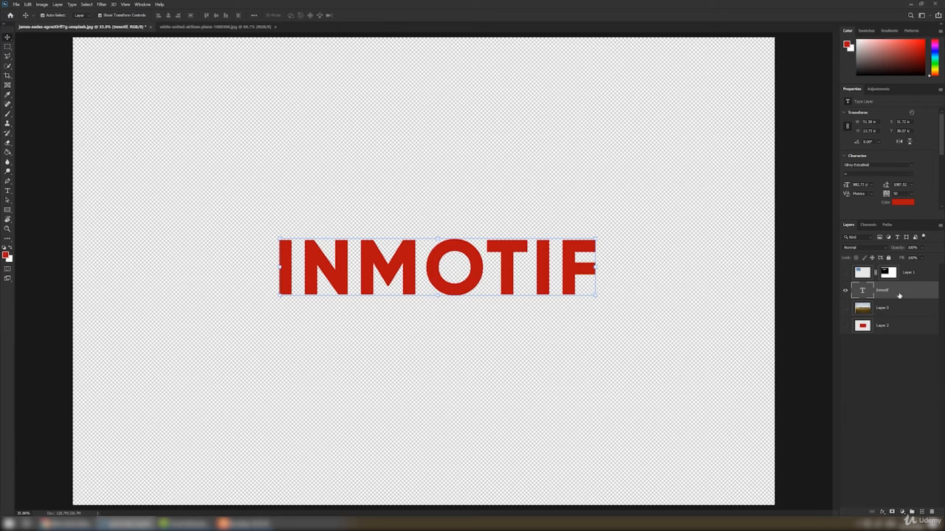
# - Move the INMOTIF text below the elephant photo, show the photo, clip it to the text, and shift it up
pyautogui.moveTo(899, 302); pyautogui.dragTo(896, 314)
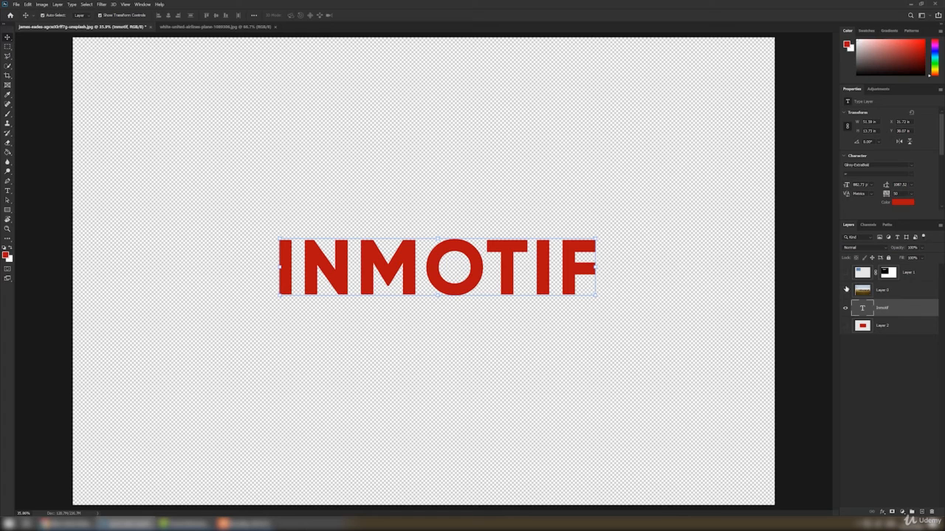
pyautogui.click(845, 291)
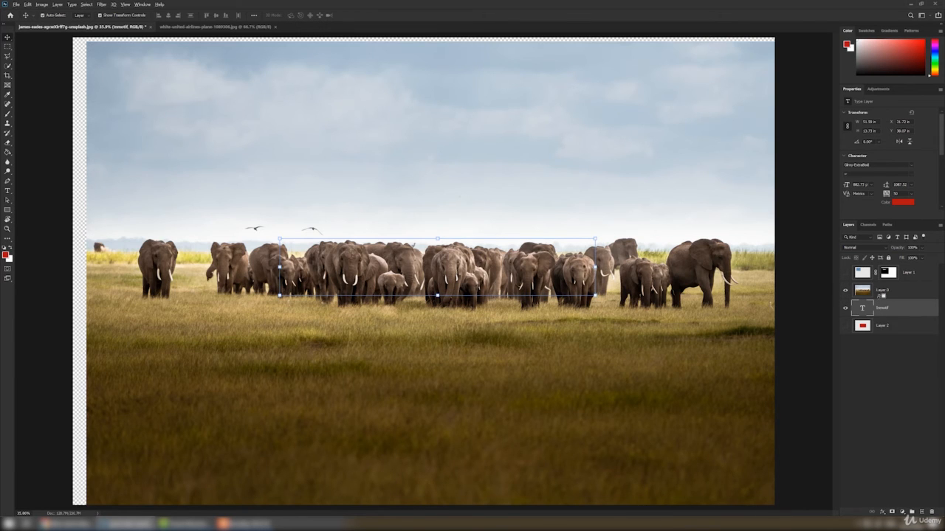
pyautogui.keyDown('alt'); pyautogui.click(873, 298); pyautogui.keyUp('alt')
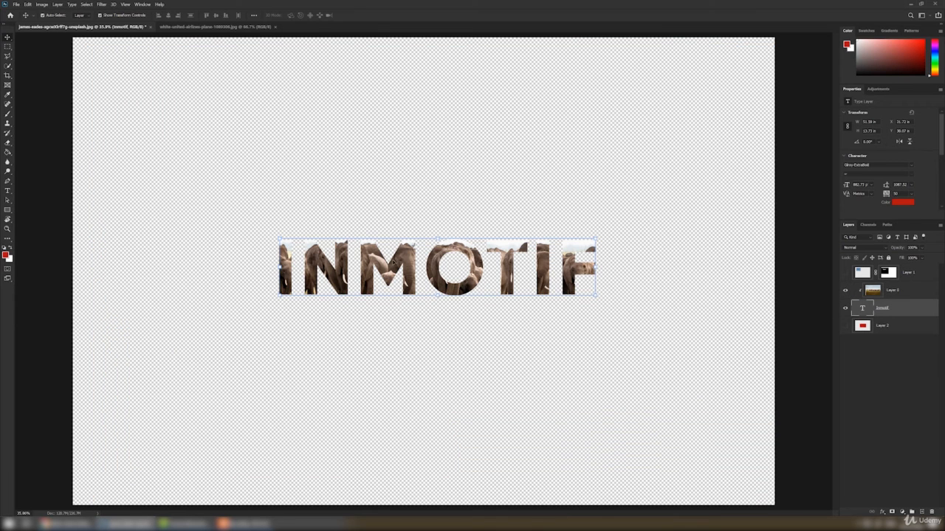
pyautogui.moveTo(395, 266); pyautogui.dragTo(410, 248)
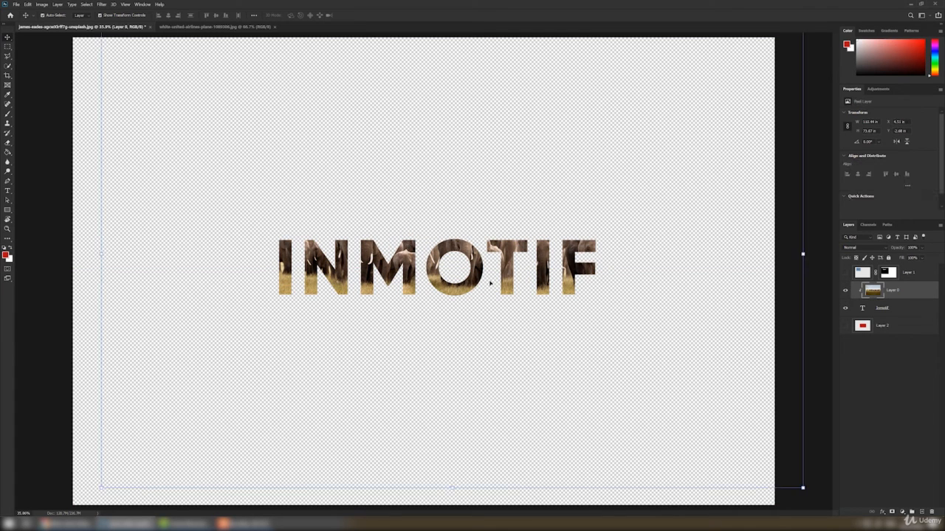
# - Show the red rectangle layer and enlarge it with Free Transform to cover most of the canvas
pyautogui.click(846, 325)
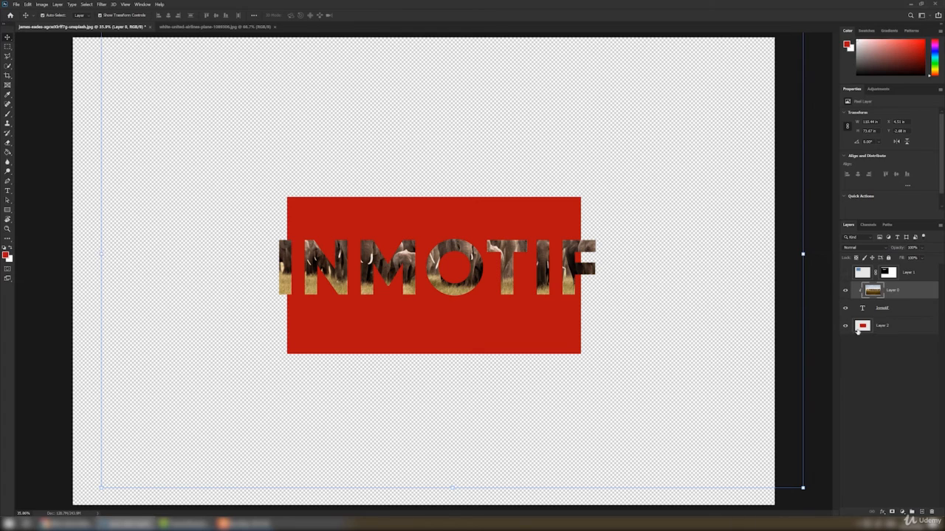
pyautogui.click(888, 330)
pyautogui.hotkey('ctrl', 't')
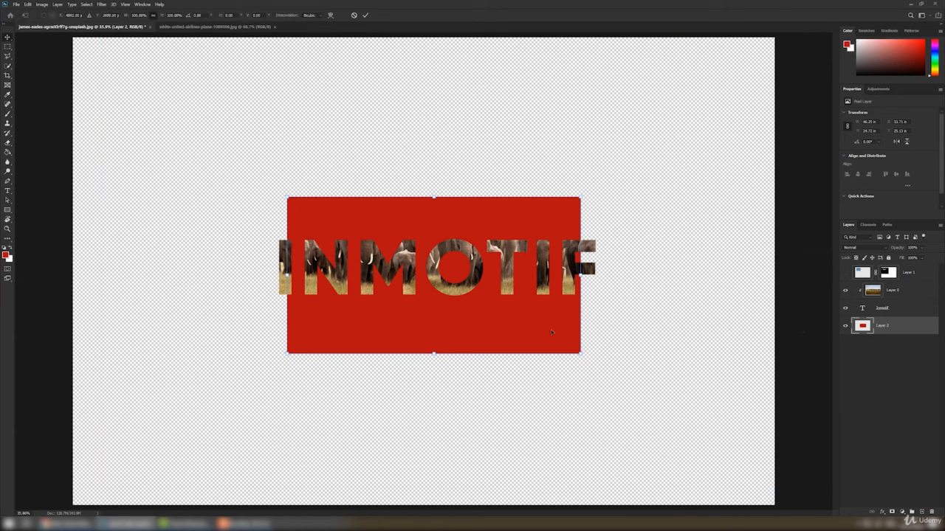
pyautogui.moveTo(580, 355); pyautogui.dragTo(745, 502)
pyautogui.press('Return')
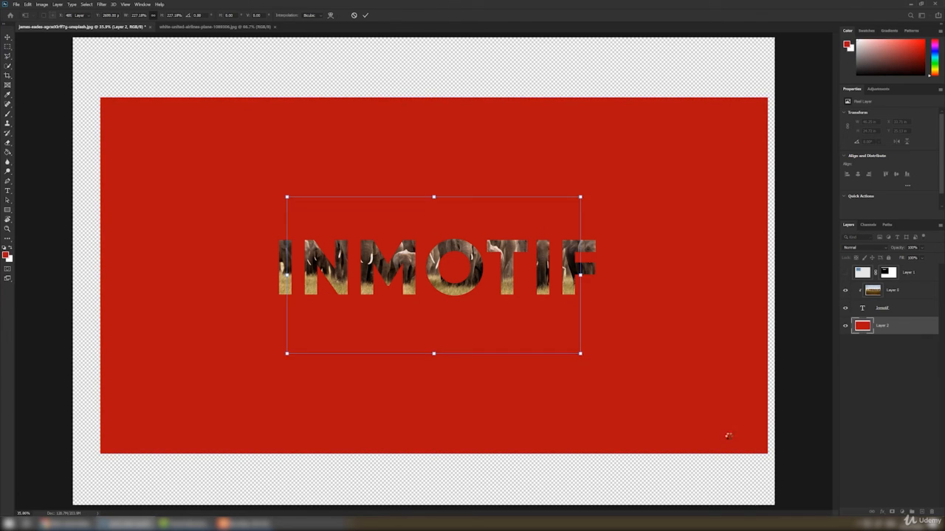
# - Hide the red rectangle layer and add a new layer below the text filled with red
pyautogui.click(838, 384)
pyautogui.click(846, 326)
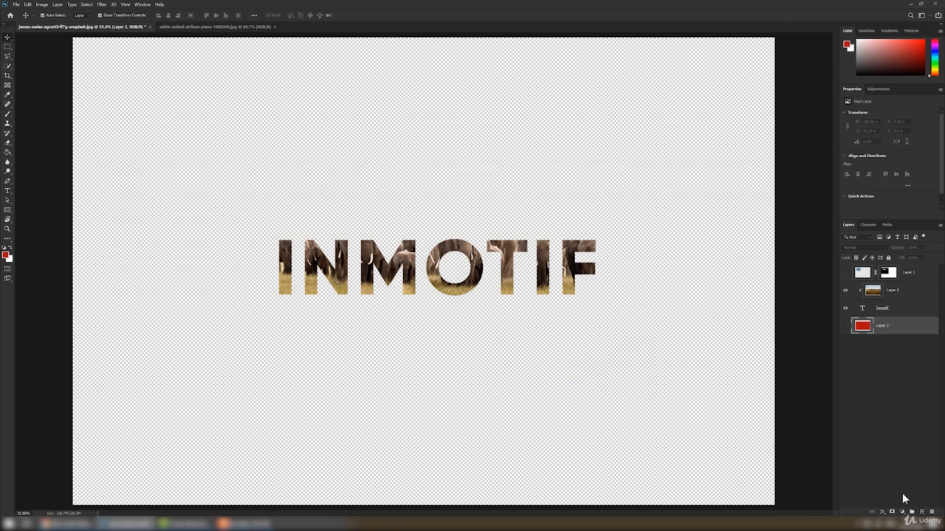
pyautogui.click(922, 512)
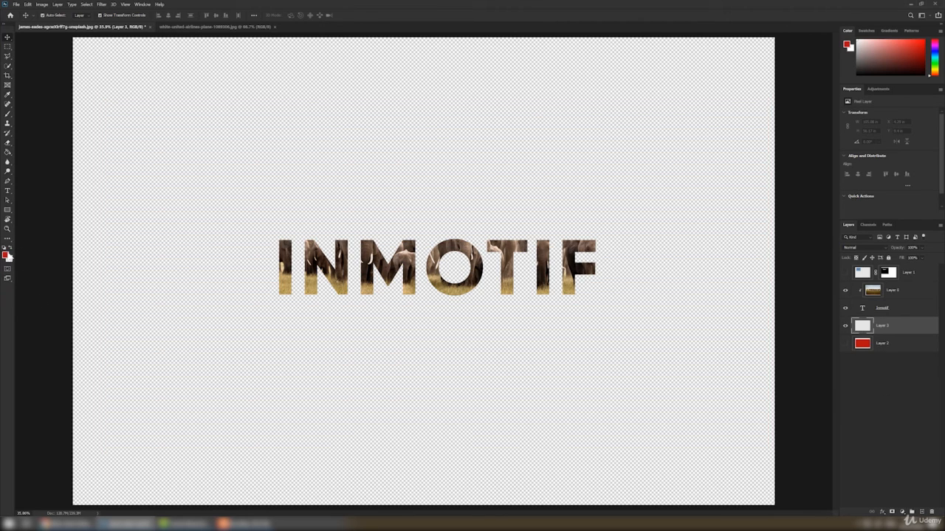
pyautogui.click(10, 248)
pyautogui.hotkey('ctrl', 'BackSpace')
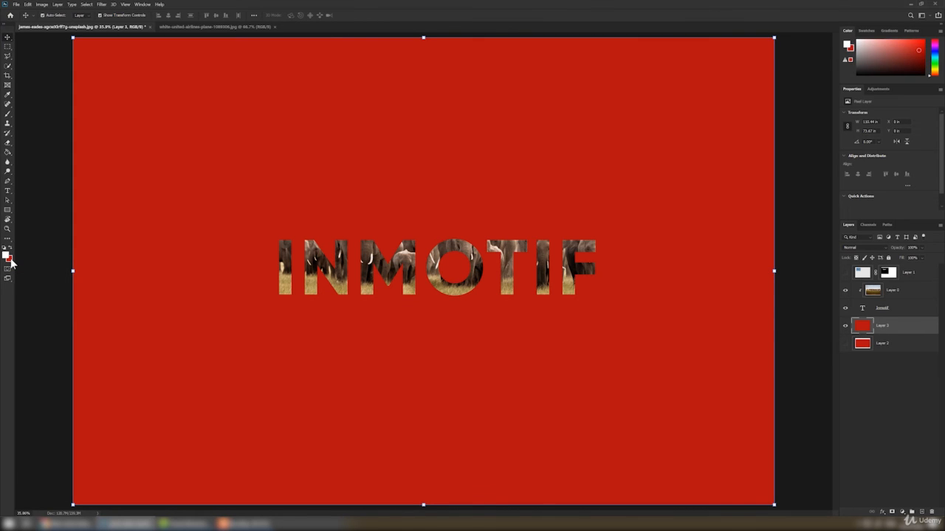
# - Set the background colour to a light beige sampled from the photo and fill the new layer with it
pyautogui.click(10, 262)
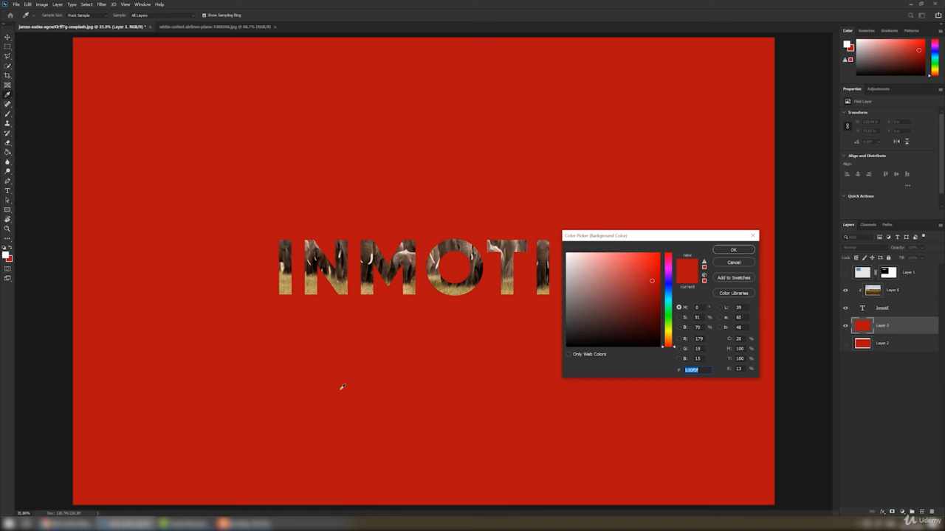
pyautogui.click(725, 261)
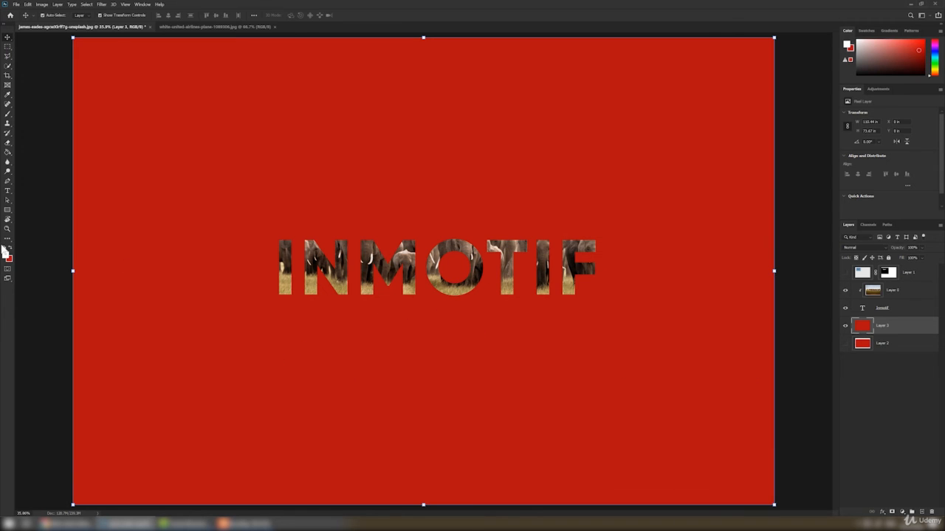
pyautogui.click(10, 262)
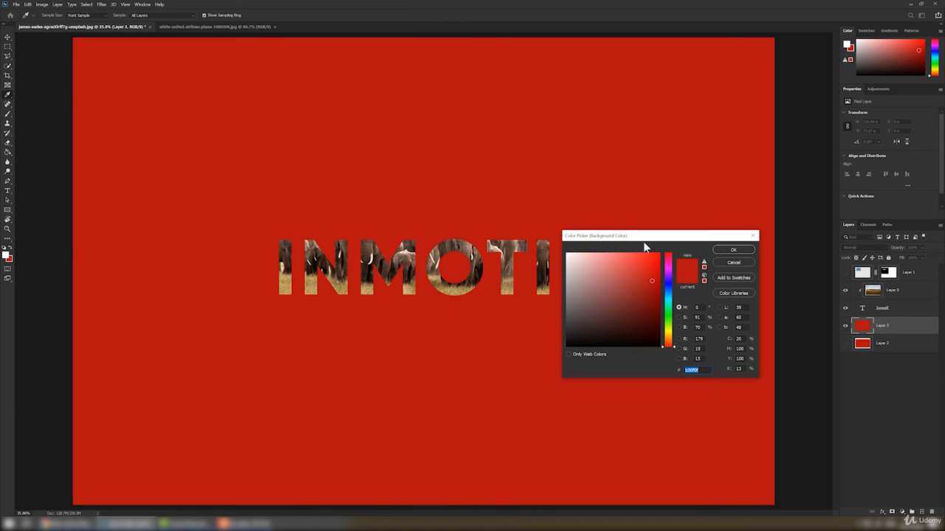
pyautogui.click(347, 287)
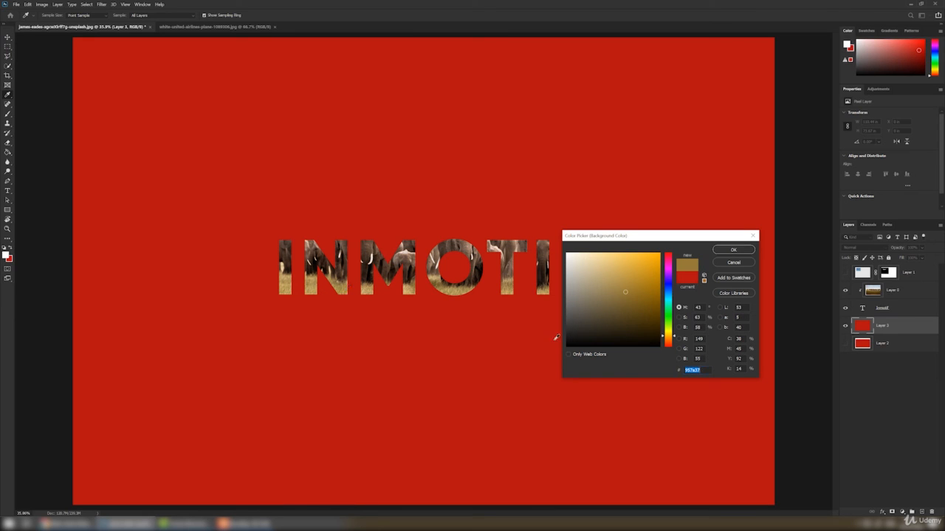
pyautogui.moveTo(612, 291); pyautogui.dragTo(583, 266)
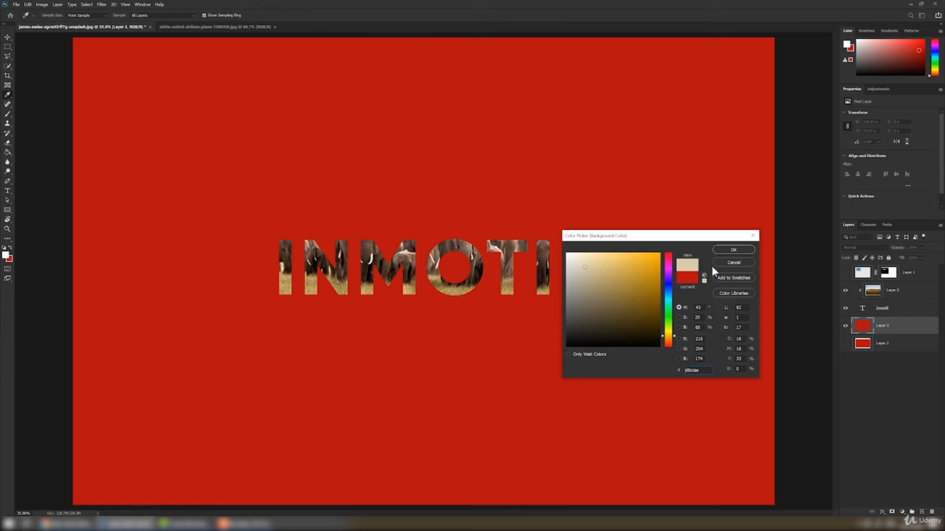
pyautogui.click(749, 252)
pyautogui.press('v')
pyautogui.hotkey('ctrl', 'BackSpace')
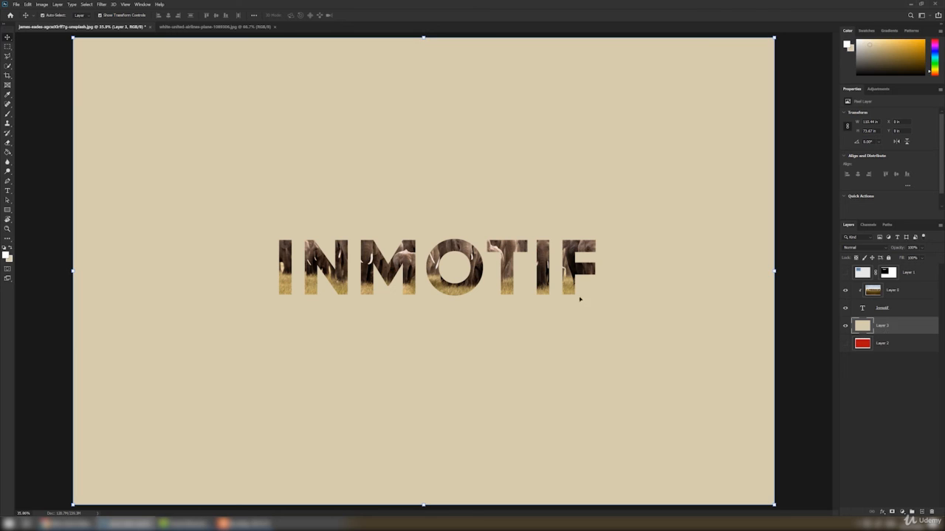
# - Scale the elephant photo down and reposition it within the INMOTIF letters with Free Transform
pyautogui.click(912, 291)
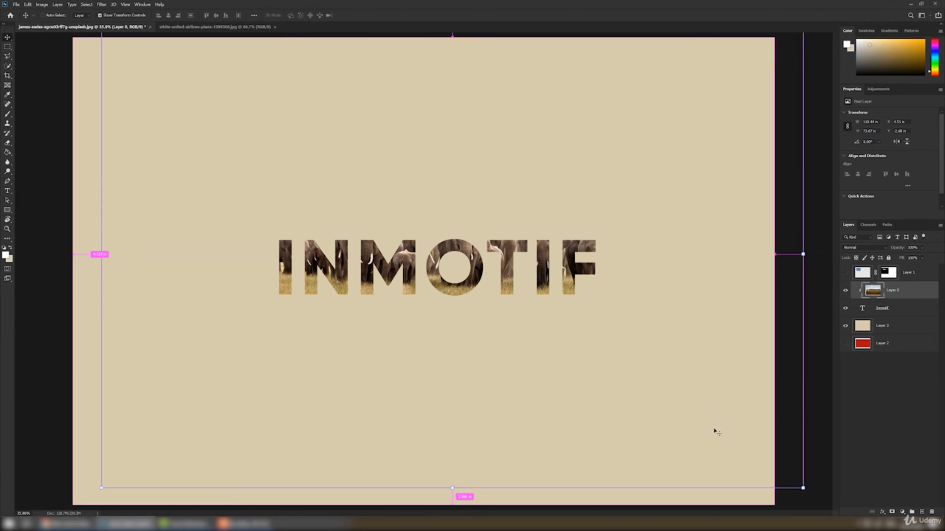
pyautogui.hotkey('ctrl', 't')
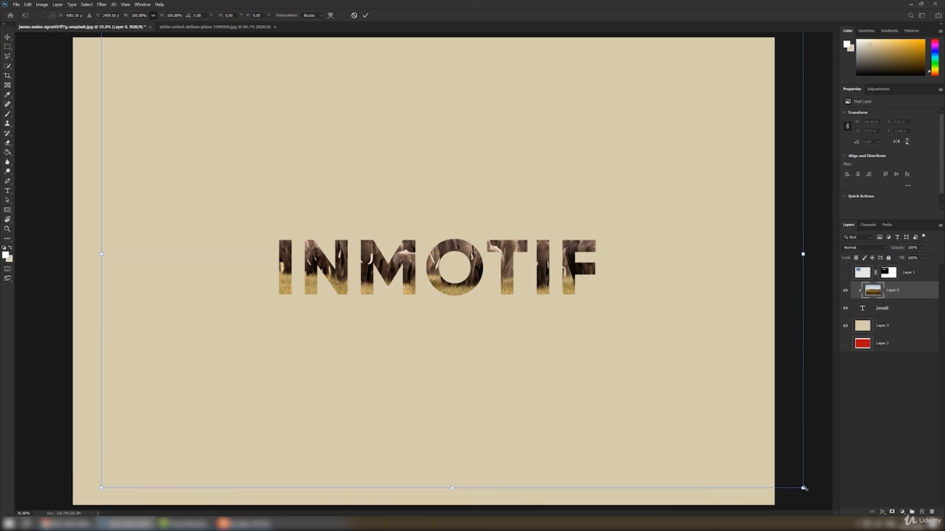
pyautogui.moveTo(803, 488); pyautogui.dragTo(622, 285)
pyautogui.moveTo(342, 192); pyautogui.dragTo(390, 246)
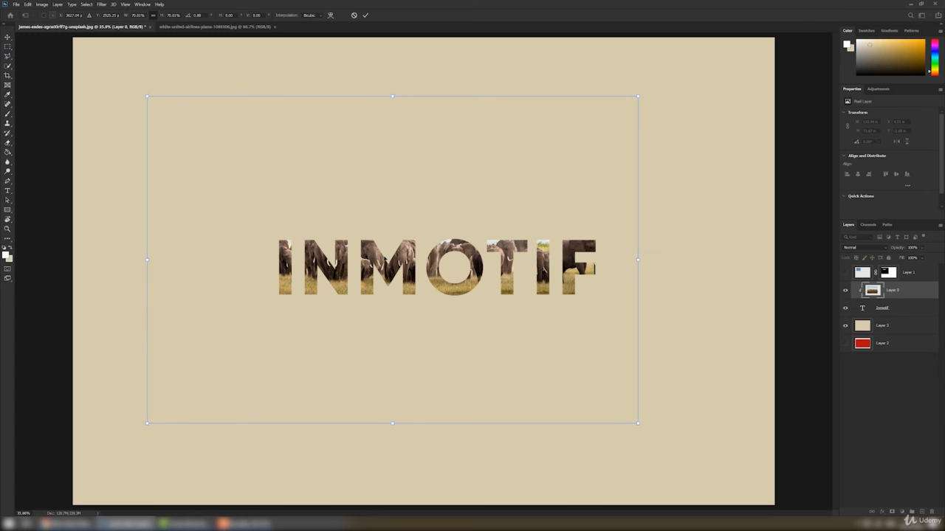
pyautogui.press('Return')
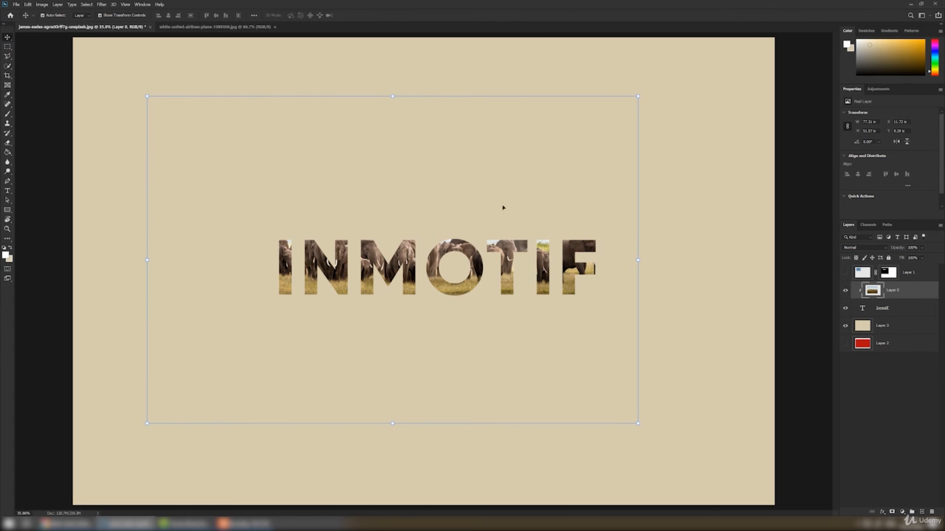
# - Hide the elephant photo layer
pyautogui.click(845, 290)
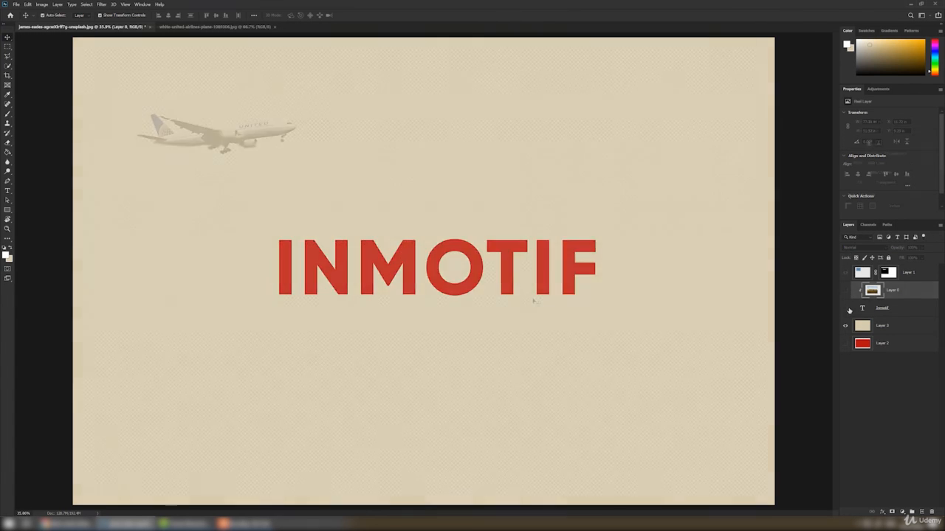